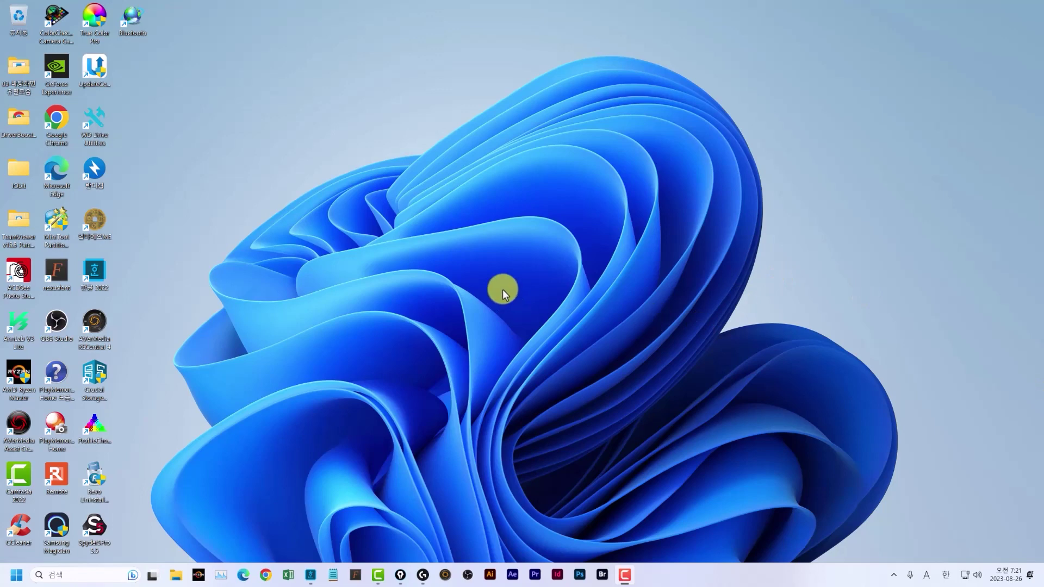
Step: Start the screen-drawing pen and handwrite item 1 on the desktop with a circled, double-underlined Korean label
key("ctrl+alt+p")
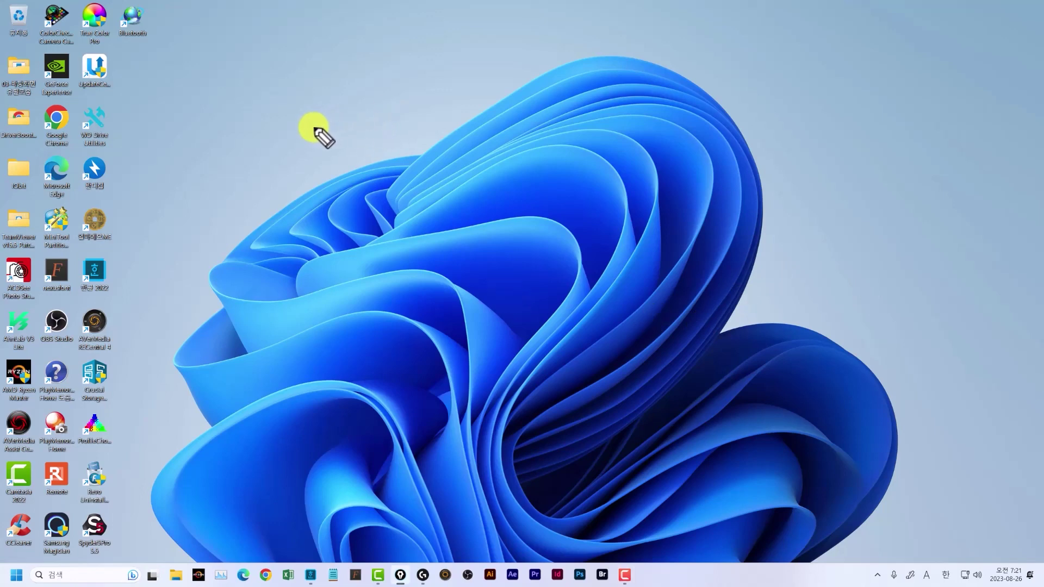
mouse_move(312, 83)
left_mouse_down()
mouse_move(324, 98)
mouse_move(422, 88)
mouse_move(430, 97)
mouse_move(419, 94)
mouse_move(409, 110)
mouse_move(435, 116)
mouse_move(362, 116)
left_mouse_up()
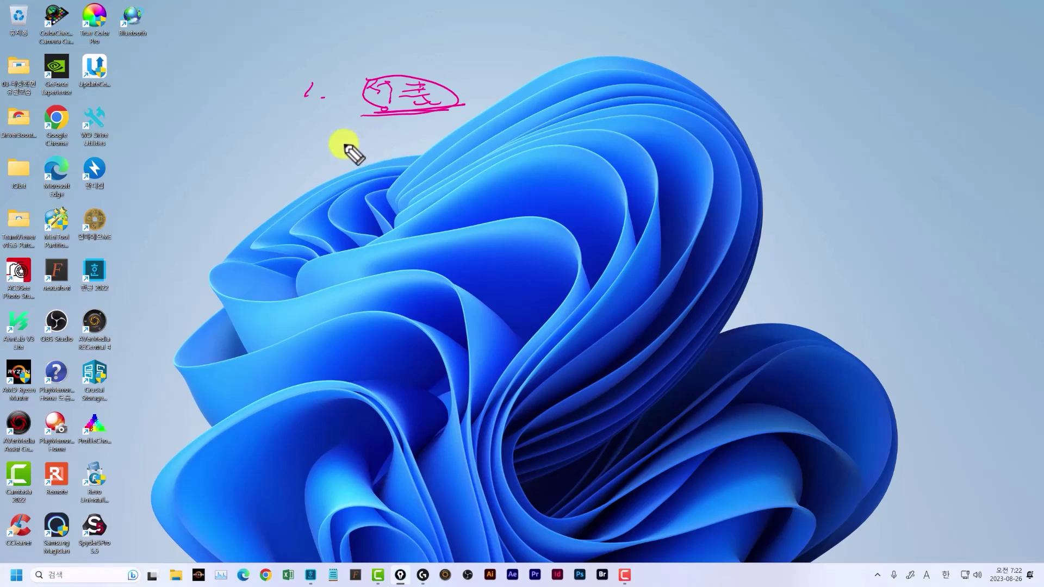
left_click_drag(374, 113, 460, 111)
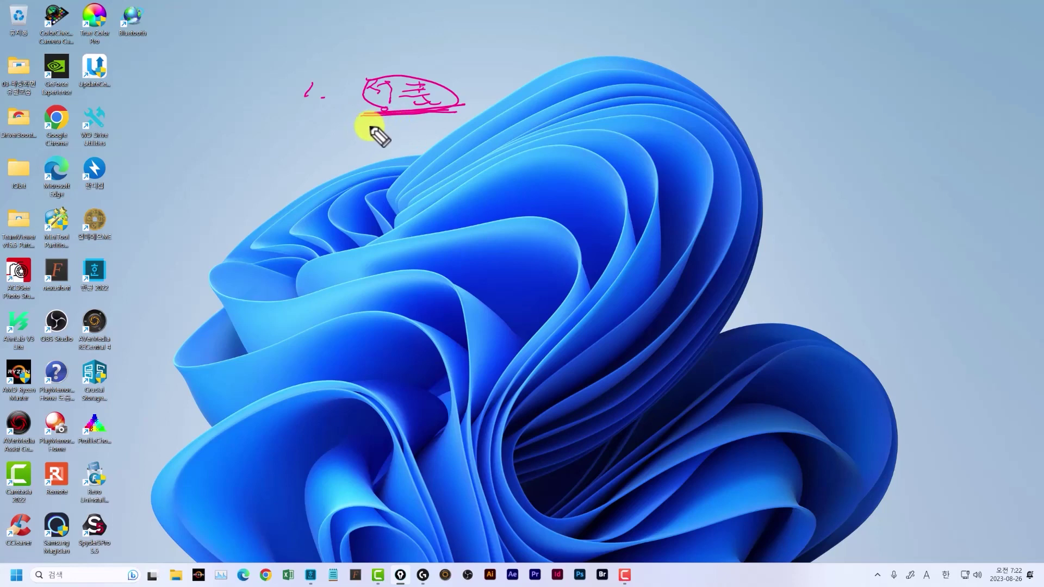
Step: Write item 2 below item 1 with a boxed label, an outgoing arrow, and a circled note with arrows pointing to the box
left_click_drag(304, 136, 336, 143)
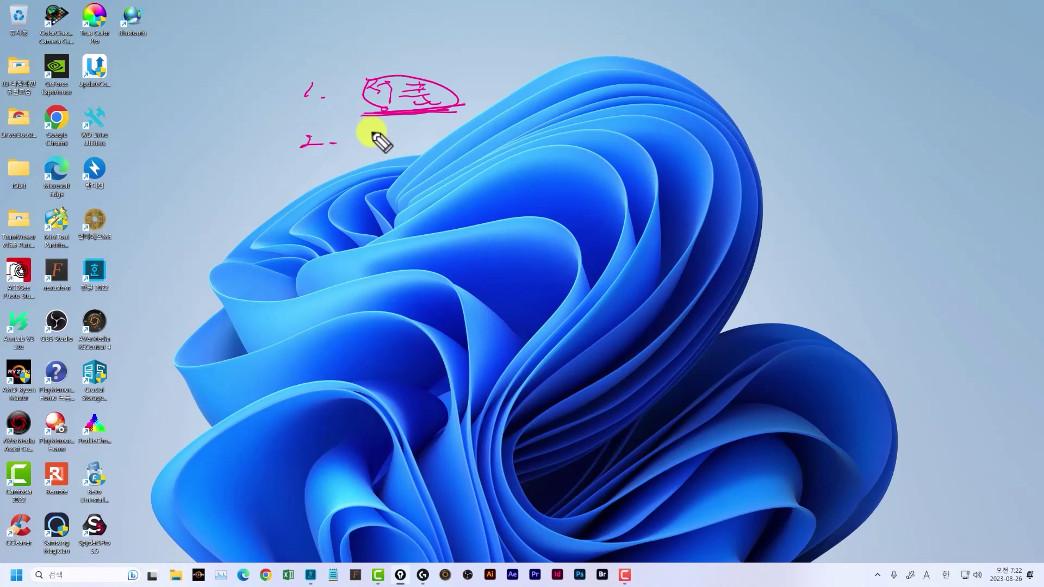
left_click_drag(393, 139, 433, 140)
left_click_drag(356, 155, 473, 145)
mouse_move(367, 152)
left_mouse_down()
mouse_move(465, 133)
mouse_move(368, 135)
left_mouse_up()
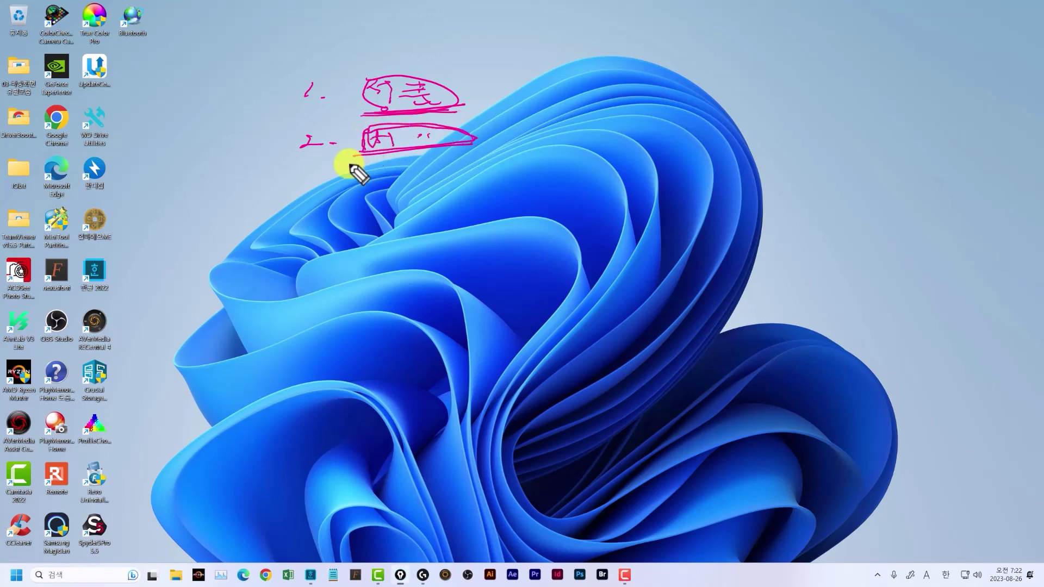
mouse_move(342, 172)
left_mouse_down()
mouse_move(366, 175)
mouse_move(339, 182)
left_mouse_up()
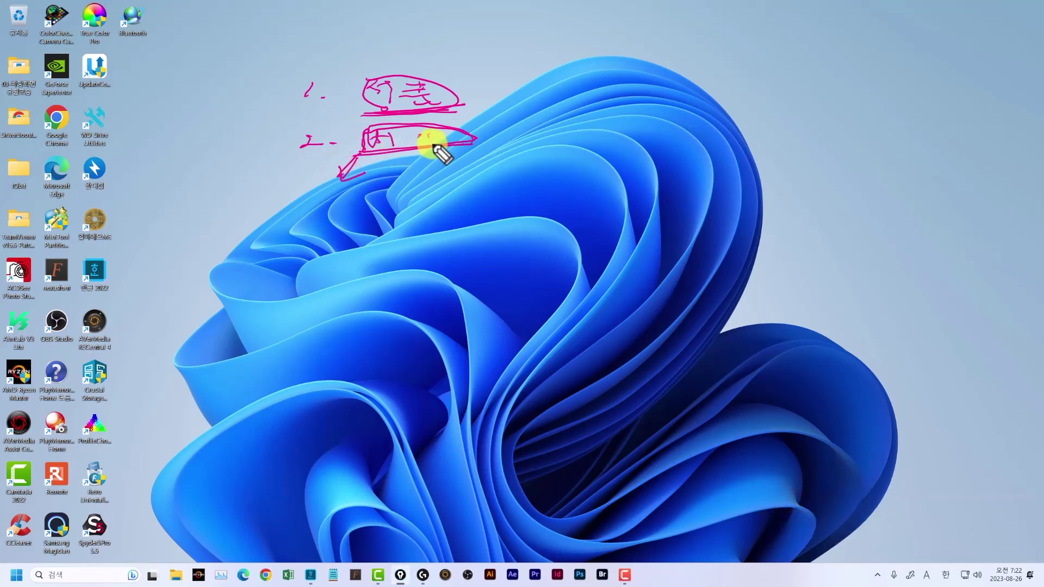
mouse_move(517, 132)
left_mouse_down()
mouse_move(559, 154)
mouse_move(473, 139)
left_mouse_up()
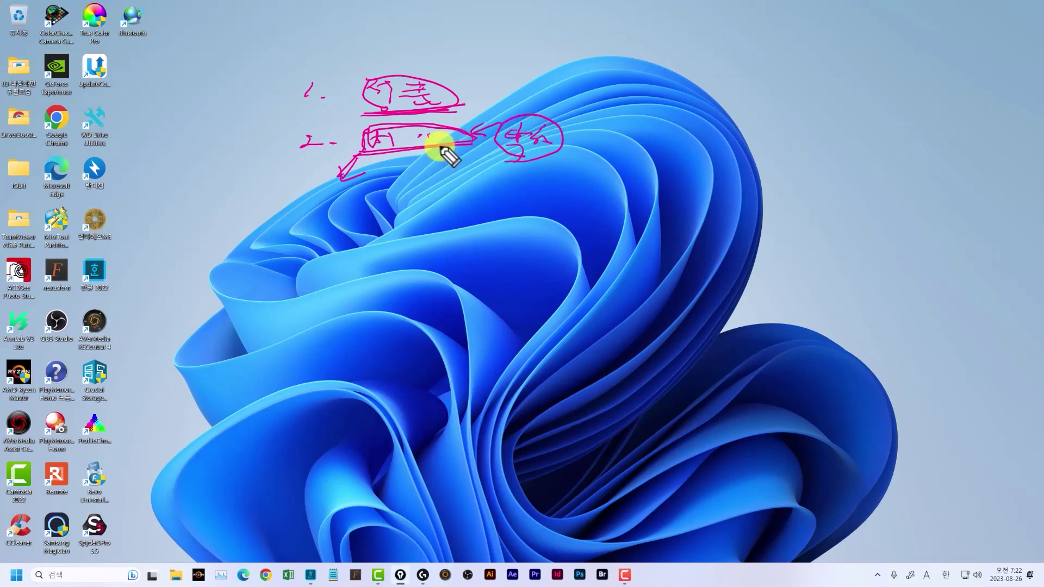
left_click_drag(510, 116, 464, 132)
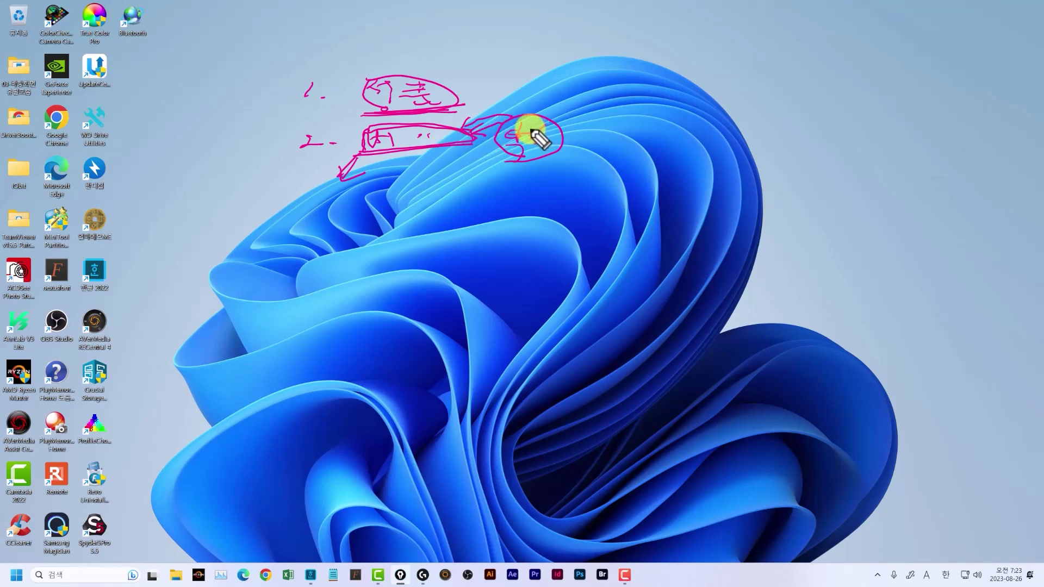
Step: Circle items 1 and 2 together, add item 3 with a line beneath them, and enclose the whole list in a larger loop
mouse_move(346, 181)
left_mouse_down()
mouse_move(543, 154)
mouse_move(385, 70)
mouse_move(410, 196)
left_mouse_up()
left_click(324, 225)
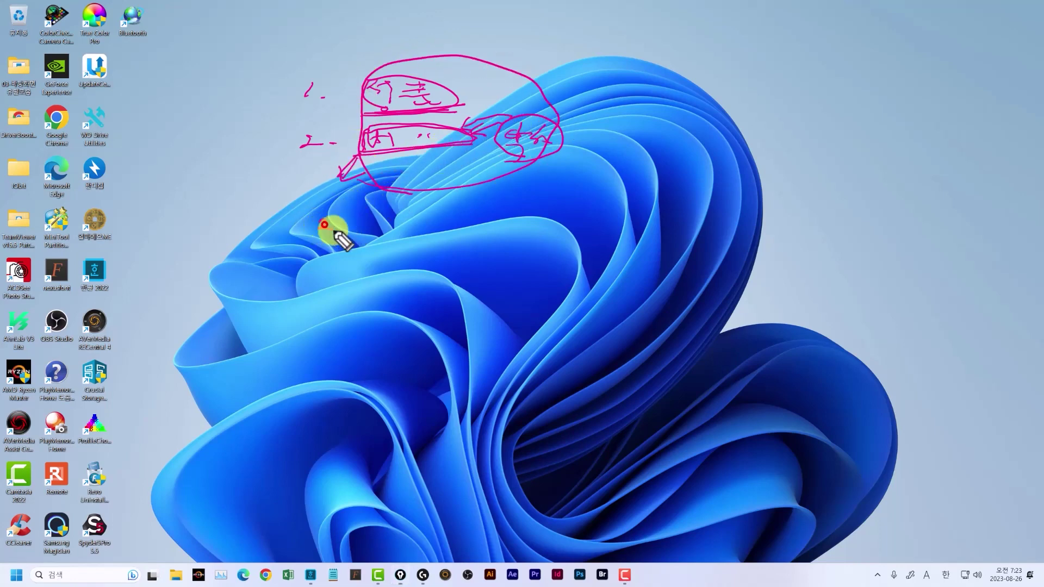
left_click_drag(334, 240, 527, 223)
mouse_move(427, 259)
left_mouse_down()
mouse_move(480, 258)
mouse_move(391, 42)
mouse_move(392, 263)
mouse_move(463, 280)
mouse_move(458, 294)
left_mouse_up()
left_click(473, 297)
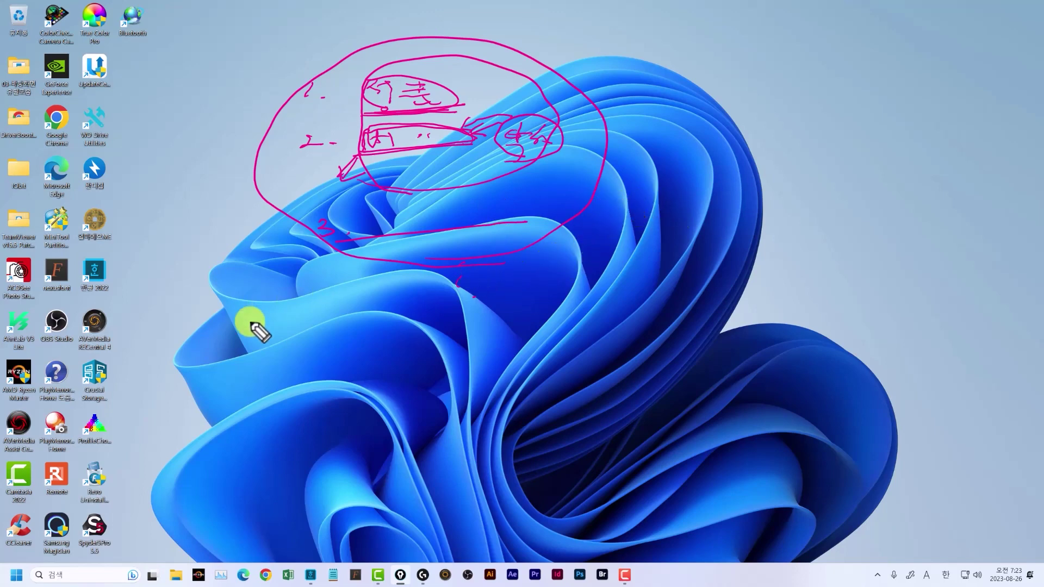
Step: Beside the list, draw a circled 1 with an arrow to the word "Windo", and a circled 2 followed by X marks
mouse_move(677, 61)
left_mouse_down()
mouse_move(688, 73)
mouse_move(691, 61)
mouse_move(829, 70)
mouse_move(822, 81)
left_mouse_up()
left_click(704, 75)
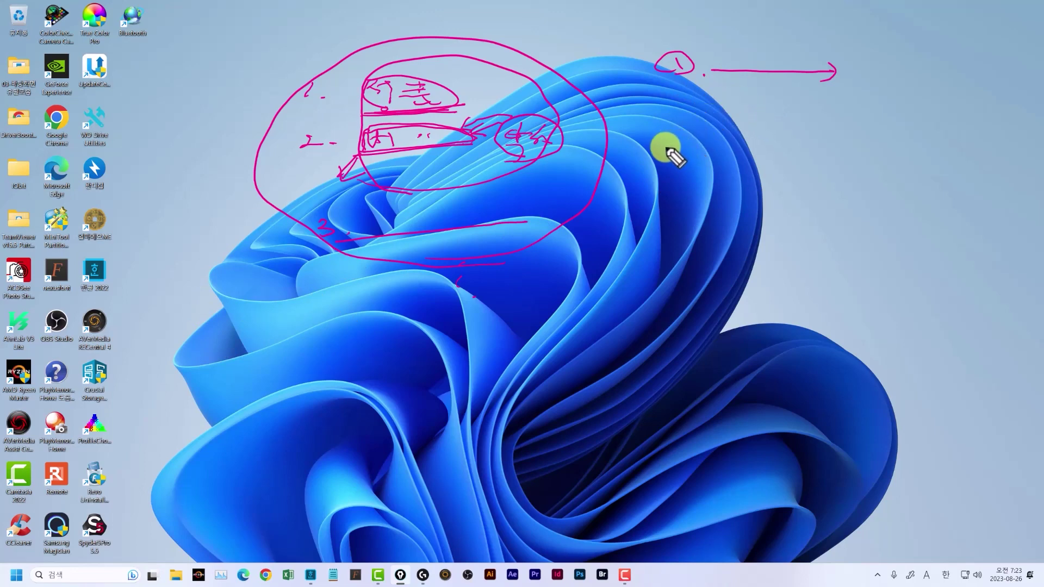
mouse_move(673, 140)
left_mouse_down()
mouse_move(653, 145)
mouse_move(686, 130)
left_mouse_up()
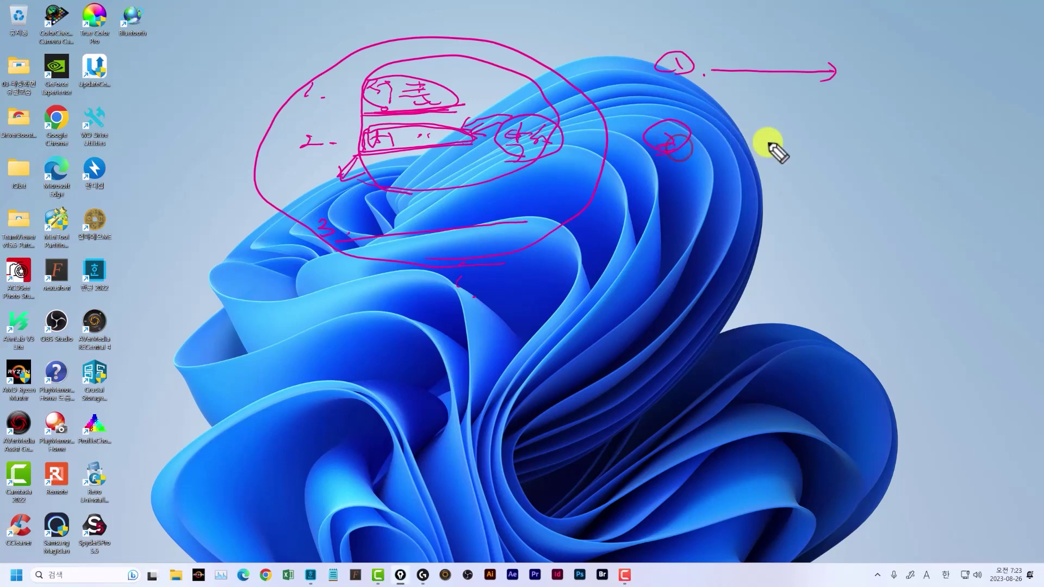
mouse_move(789, 131)
left_mouse_down()
mouse_move(754, 150)
mouse_move(802, 152)
left_mouse_up()
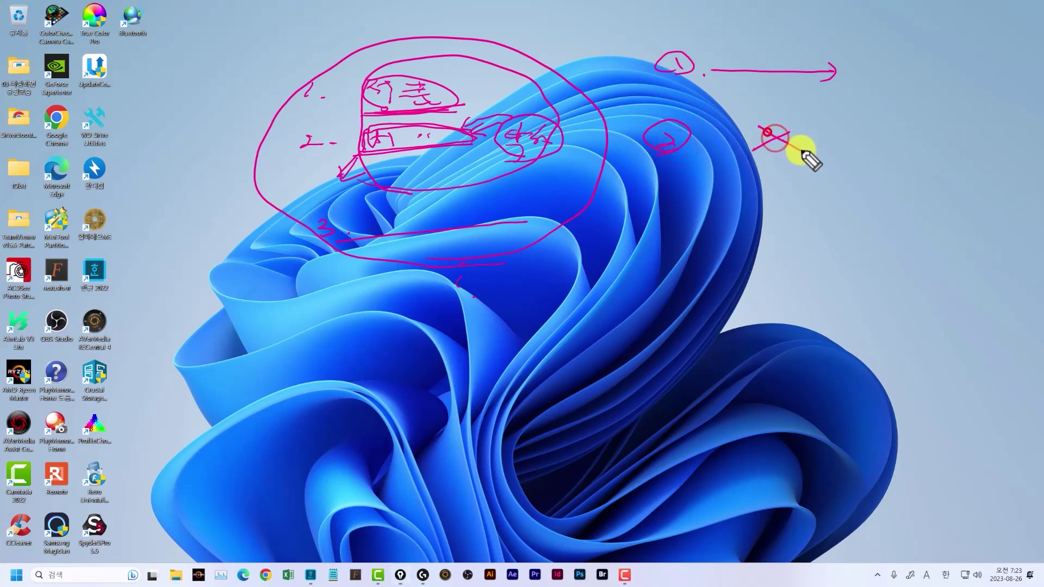
mouse_move(790, 70)
left_mouse_down()
mouse_move(759, 84)
mouse_move(772, 70)
left_mouse_up()
mouse_move(844, 65)
left_mouse_down()
mouse_move(846, 81)
mouse_move(874, 72)
mouse_move(951, 88)
left_mouse_up()
left_click(876, 133)
left_click_drag(877, 133, 886, 126)
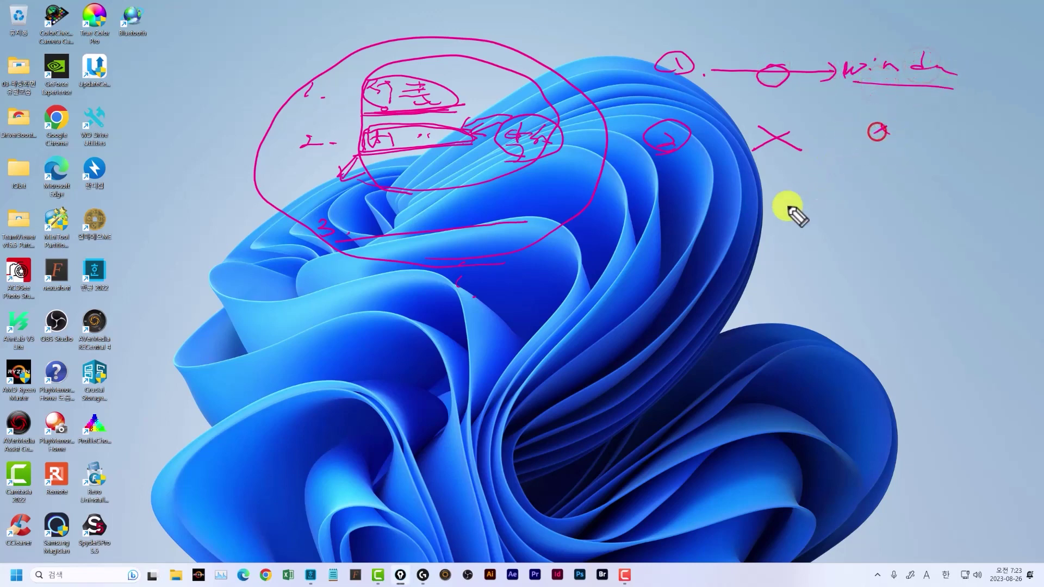
Step: Add a line and an arrow with a stroke below circled 2, and frame the circled 1 and 2 rows separately
left_click_drag(681, 177, 915, 183)
left_click_drag(696, 216, 920, 214)
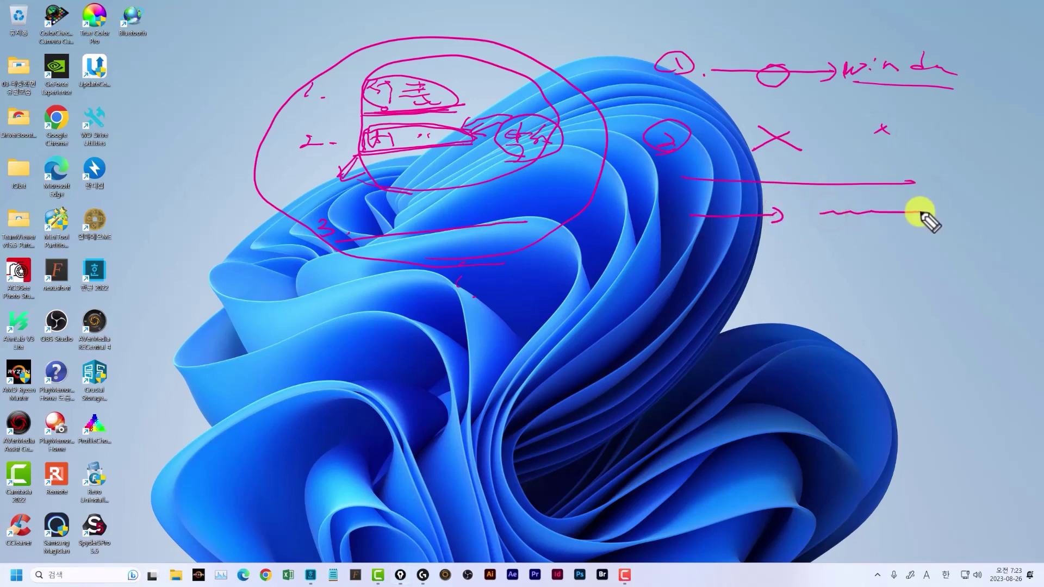
left_click_drag(814, 203, 814, 227)
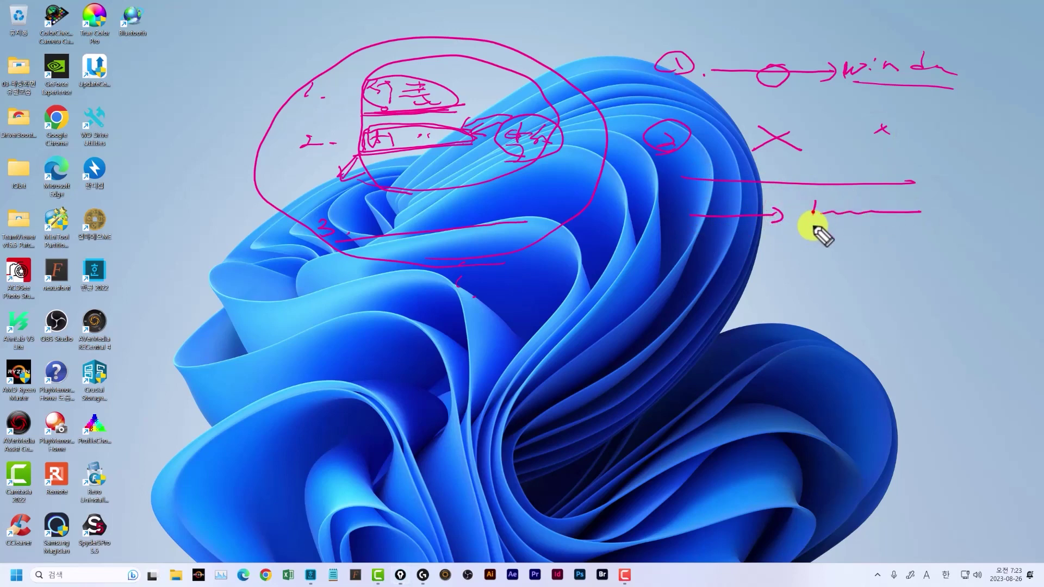
mouse_move(665, 95)
left_mouse_down()
mouse_move(967, 115)
mouse_move(694, 35)
mouse_move(627, 72)
left_mouse_up()
mouse_move(647, 177)
left_mouse_down()
mouse_move(796, 191)
mouse_move(871, 100)
mouse_move(645, 98)
mouse_move(626, 175)
left_mouse_up()
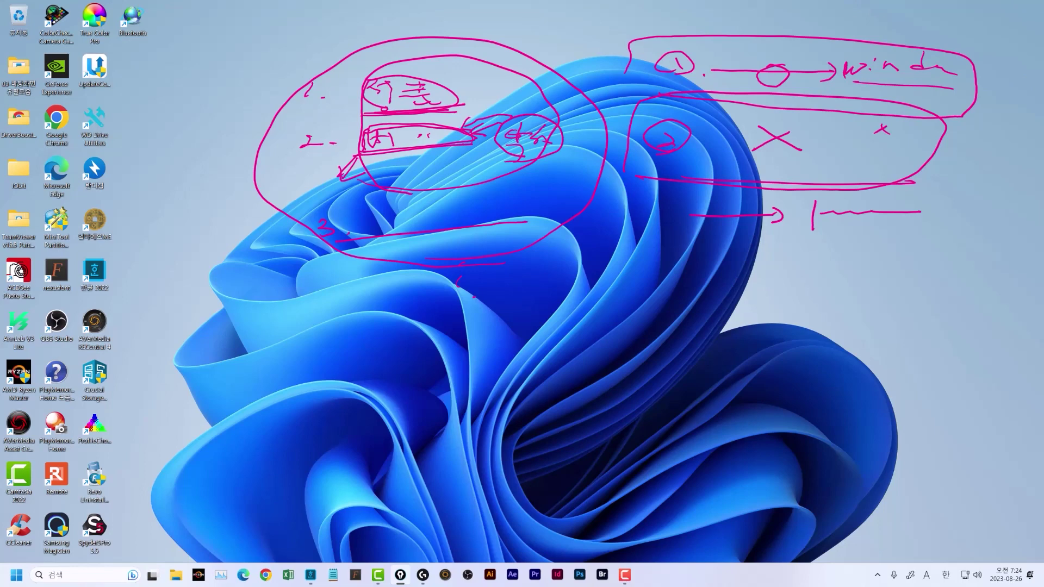
Step: Clear all annotations and draw a boxed, circled Korean label with an arrow pointing down from it
key("e")
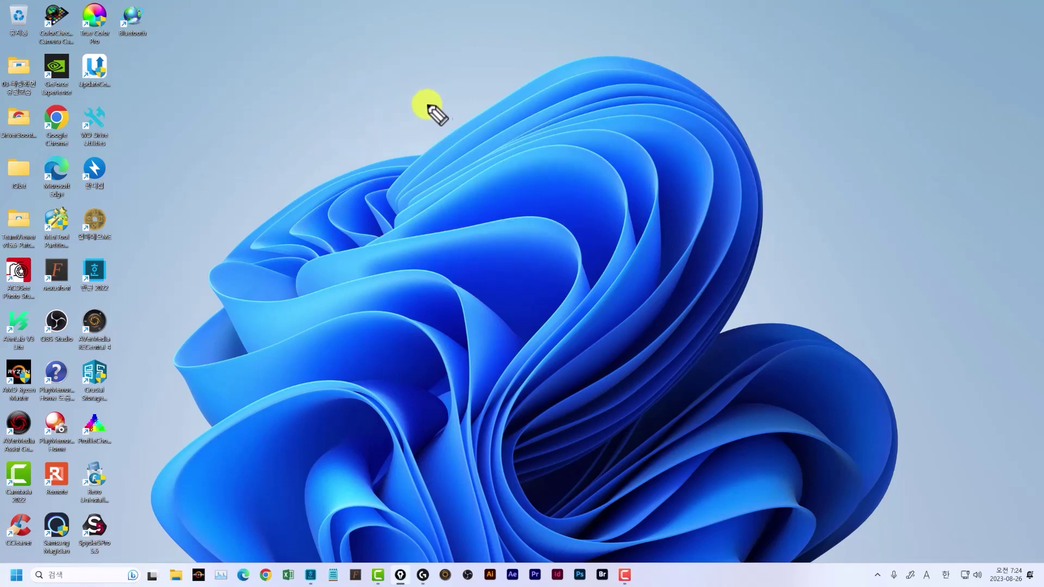
mouse_move(409, 99)
left_mouse_down()
mouse_move(450, 77)
mouse_move(524, 75)
mouse_move(411, 101)
mouse_move(373, 34)
mouse_move(559, 61)
mouse_move(532, 93)
left_mouse_up()
mouse_move(424, 105)
left_mouse_down()
mouse_move(515, 89)
mouse_move(447, 82)
left_mouse_up()
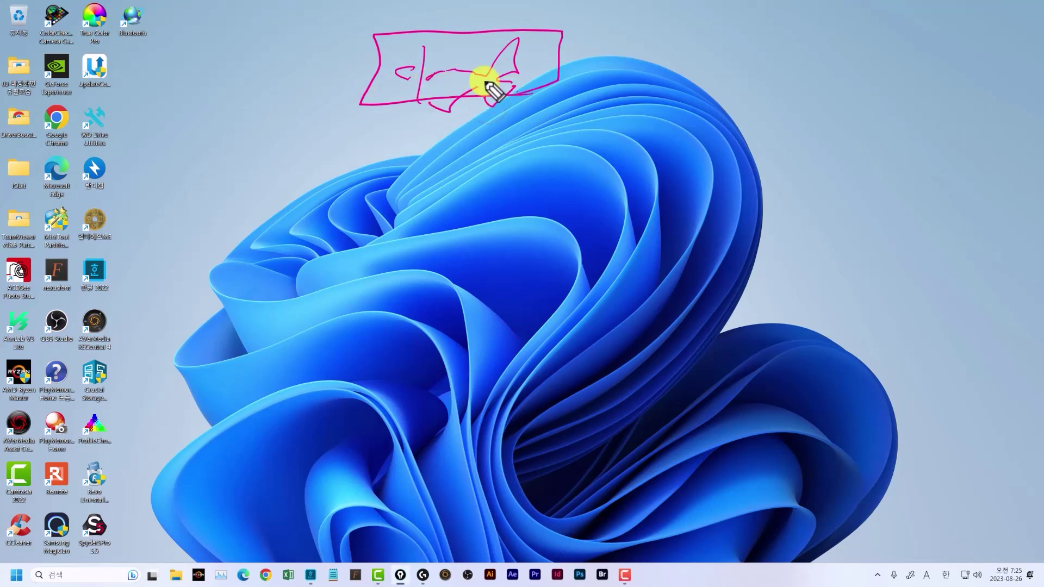
key("Escape")
mouse_move(382, 113)
left_mouse_down()
mouse_move(544, 25)
mouse_move(378, 100)
mouse_move(553, 35)
mouse_move(439, 128)
mouse_move(431, 121)
mouse_move(473, 121)
left_mouse_up()
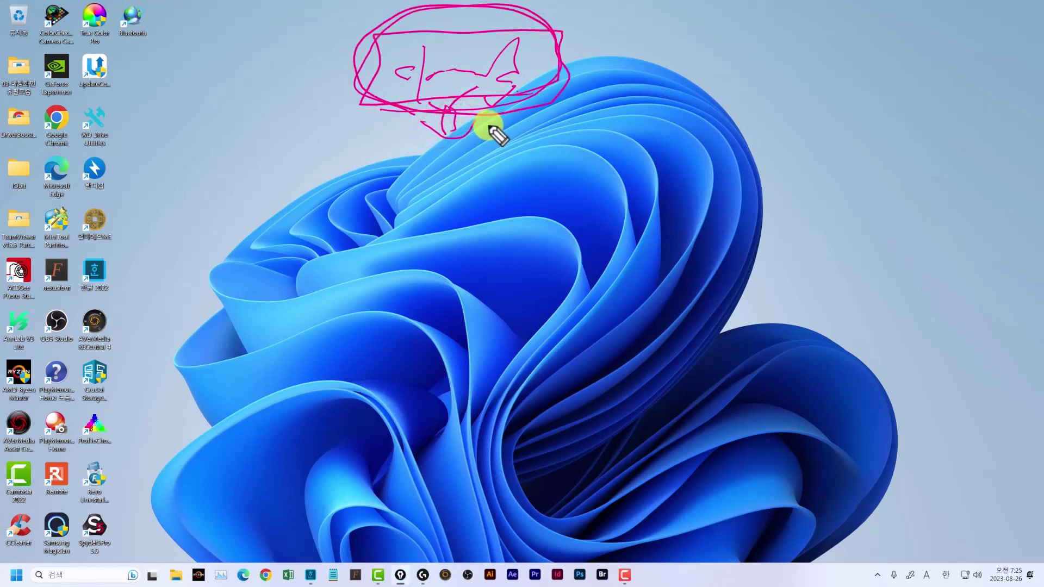
mouse_move(384, 100)
left_mouse_down()
mouse_move(551, 89)
mouse_move(544, 43)
mouse_move(388, 137)
left_mouse_up()
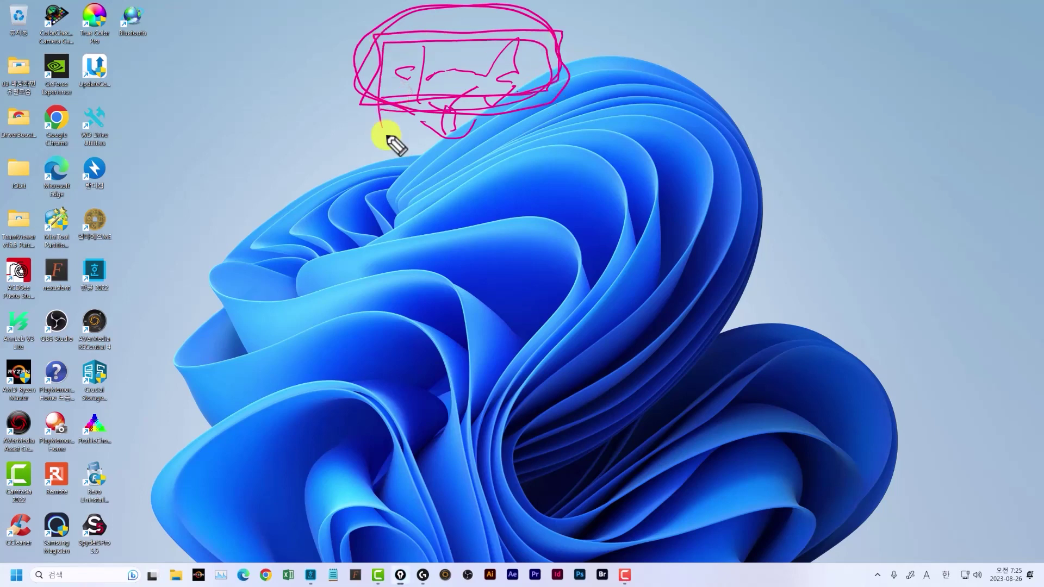
Step: Draw a second circled label below the first and connect it by a curved arrow to a third framed, underlined label
mouse_move(423, 164)
left_mouse_down()
mouse_move(484, 177)
mouse_move(403, 145)
mouse_move(503, 187)
left_mouse_up()
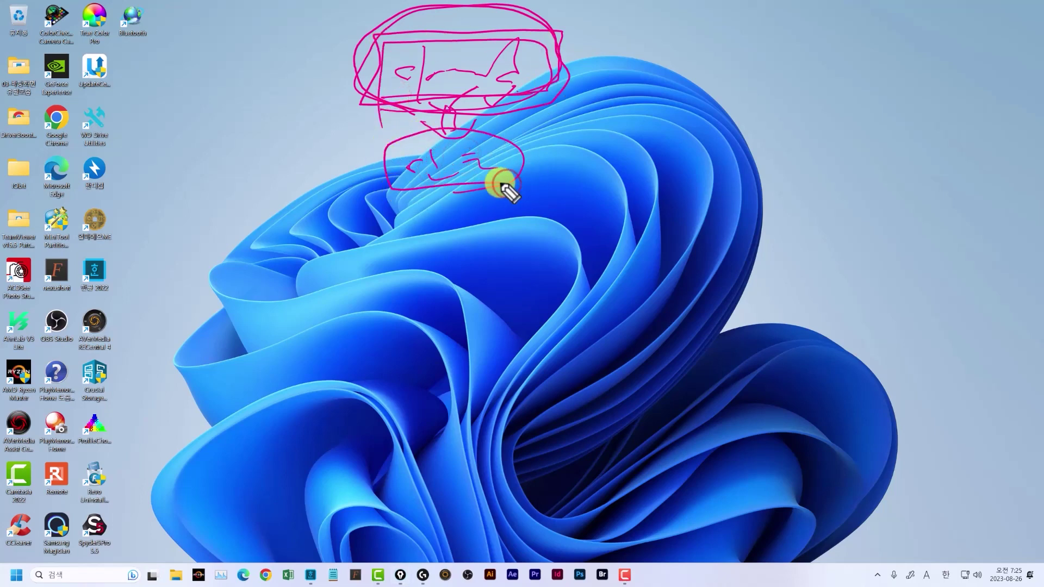
left_click_drag(373, 210, 396, 196)
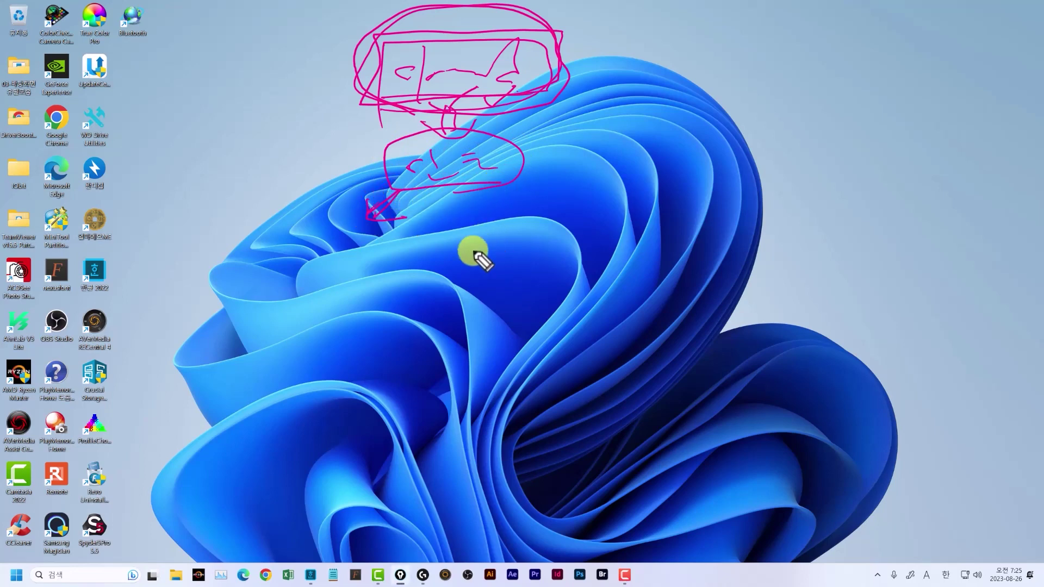
mouse_move(481, 234)
left_mouse_down()
mouse_move(455, 235)
mouse_move(441, 252)
mouse_move(551, 223)
mouse_move(576, 226)
mouse_move(578, 240)
mouse_move(430, 274)
left_mouse_up()
left_click(494, 155)
left_click_drag(517, 71, 525, 93)
mouse_move(510, 159)
left_mouse_down()
mouse_move(497, 139)
mouse_move(554, 182)
mouse_move(590, 175)
left_mouse_up()
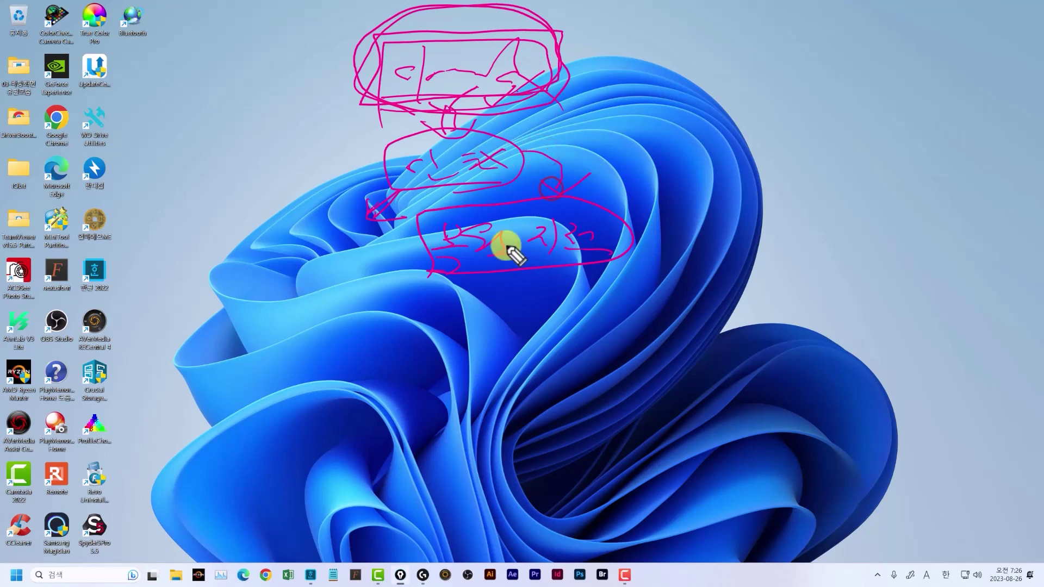
left_click_drag(421, 269, 626, 260)
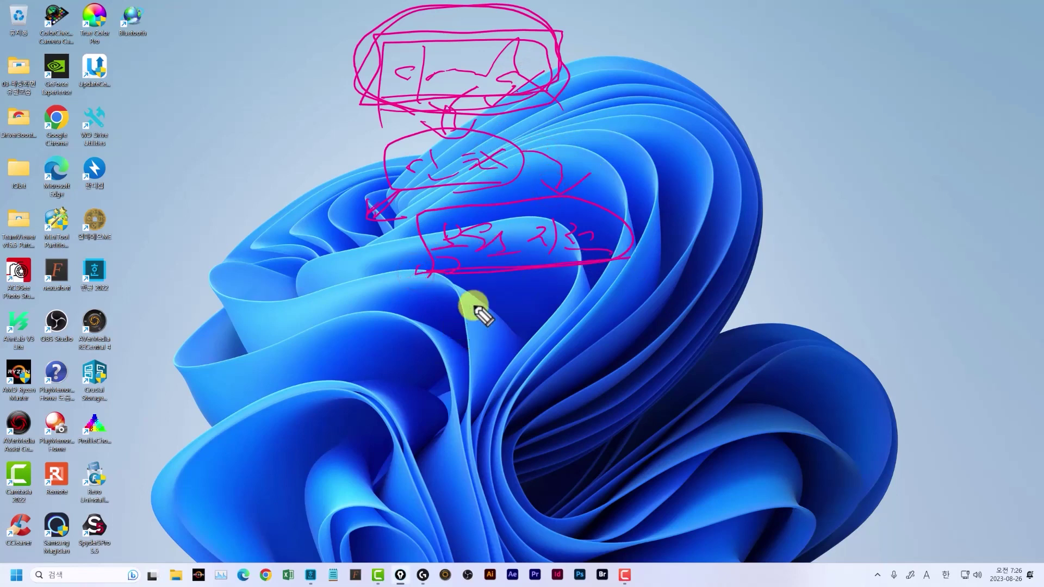
left_click_drag(446, 267, 595, 263)
Step: Draw a horizontal timeline below the framed labels, with a note and arcs above it and a circled, underlined word beneath
left_click_drag(247, 359, 544, 352)
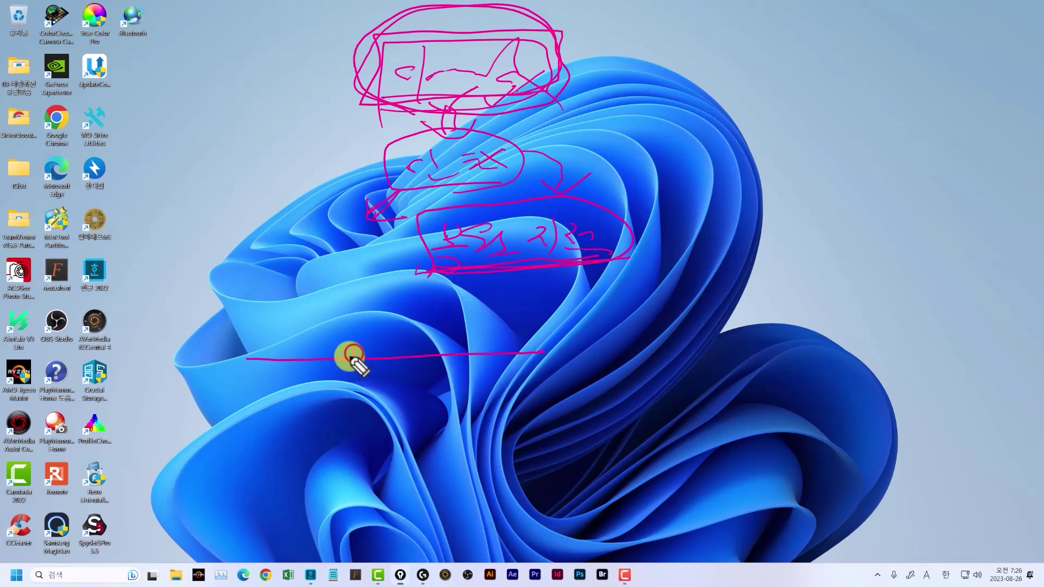
left_click_drag(352, 359, 355, 370)
mouse_move(341, 327)
left_mouse_down()
mouse_move(354, 359)
mouse_move(396, 354)
mouse_move(410, 373)
mouse_move(458, 383)
mouse_move(434, 373)
mouse_move(457, 396)
mouse_move(433, 401)
mouse_move(380, 342)
mouse_move(354, 357)
mouse_move(399, 397)
mouse_move(476, 387)
mouse_move(433, 394)
left_mouse_up()
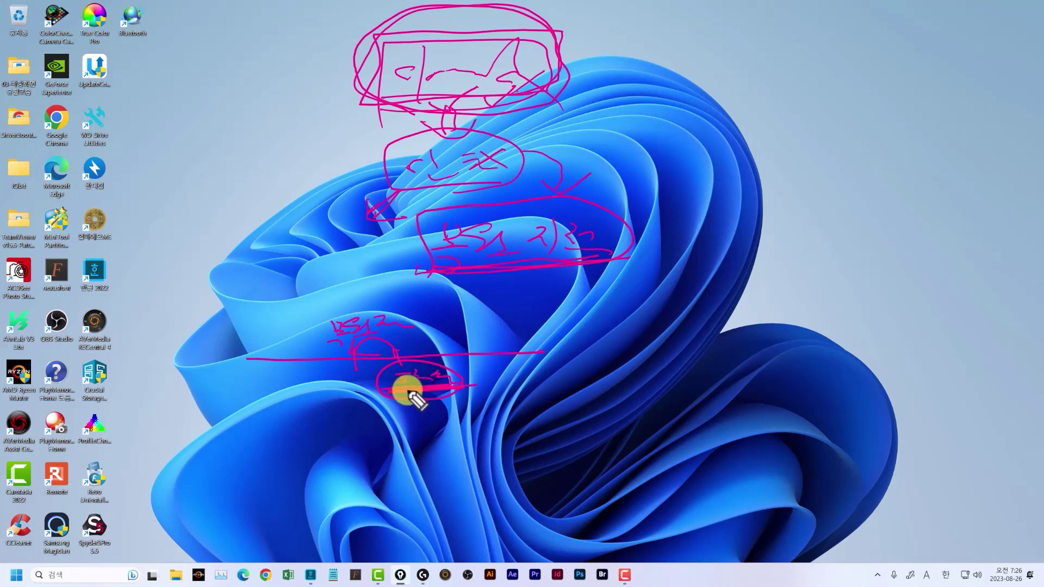
left_click_drag(409, 393, 460, 397)
mouse_move(329, 355)
left_mouse_down()
mouse_move(412, 365)
mouse_move(327, 352)
mouse_move(368, 362)
mouse_move(315, 327)
mouse_move(327, 345)
left_mouse_up()
Step: Draw a fourth boxed label linked to the third, plus an empty box below it with an arrow leading back up
mouse_move(630, 288)
left_mouse_down()
mouse_move(634, 280)
mouse_move(821, 316)
mouse_move(606, 268)
mouse_move(811, 284)
mouse_move(813, 315)
left_mouse_up()
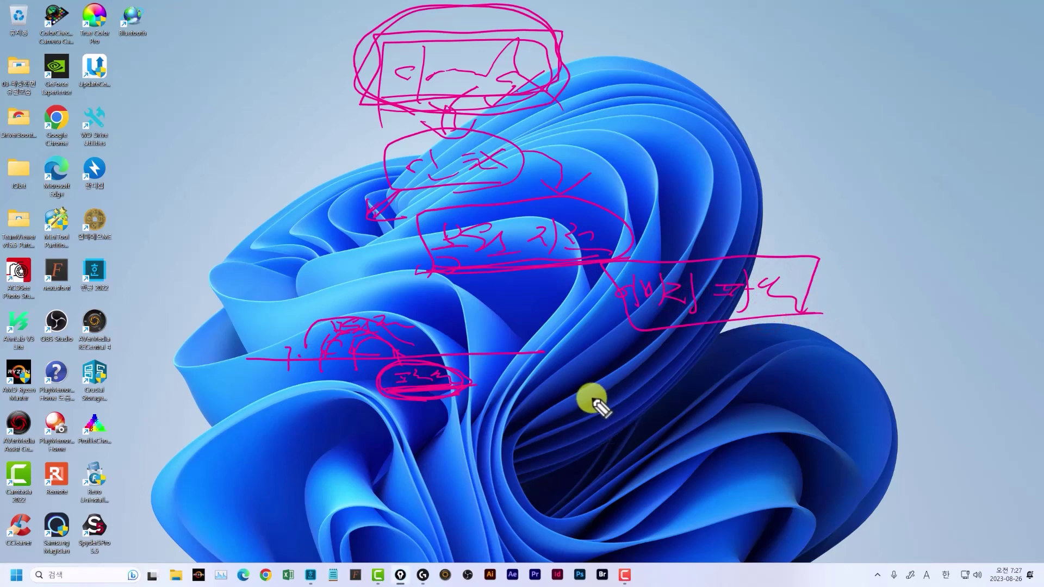
mouse_move(570, 381)
left_mouse_down()
mouse_move(721, 381)
mouse_move(622, 443)
mouse_move(577, 440)
left_mouse_up()
left_click_drag(580, 339, 606, 383)
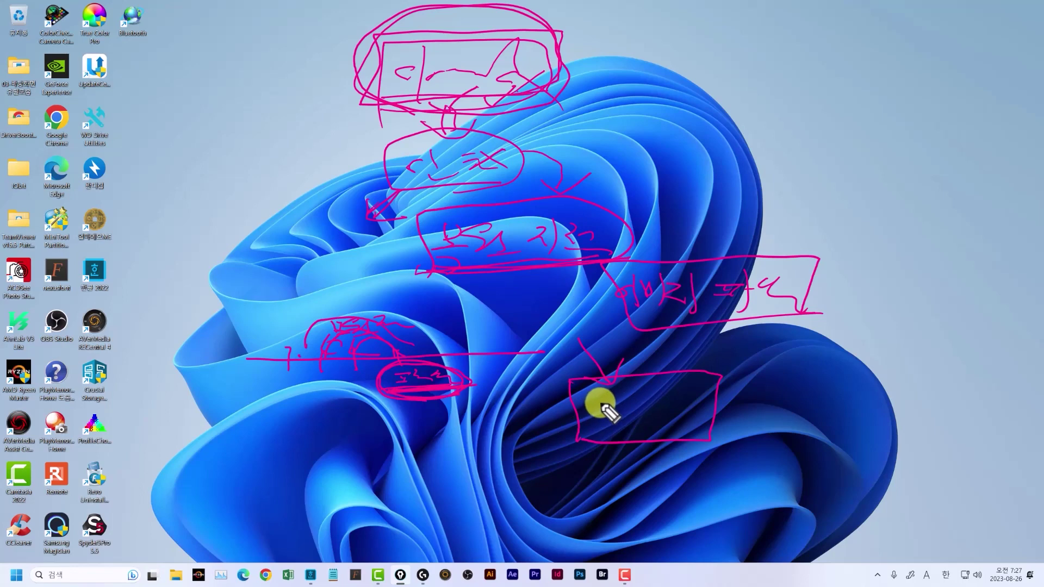
mouse_move(646, 373)
left_mouse_down()
mouse_move(622, 380)
mouse_move(655, 364)
left_mouse_up()
mouse_move(695, 396)
left_mouse_down()
mouse_move(641, 366)
mouse_move(695, 358)
mouse_move(719, 342)
mouse_move(711, 326)
mouse_move(746, 331)
left_mouse_up()
Step: Draw two arrows from the fourth boxed label to two circled words, then circle the upper word and the third label again
left_click_drag(828, 261, 879, 255)
mouse_move(903, 236)
left_mouse_down()
mouse_move(930, 230)
mouse_move(938, 255)
mouse_move(893, 251)
left_mouse_up()
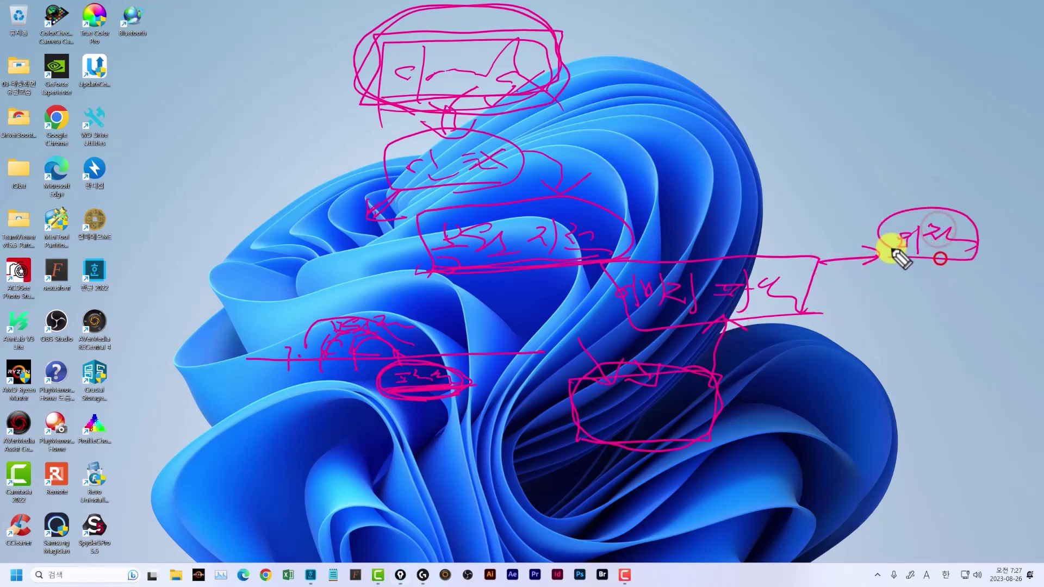
mouse_move(820, 263)
left_mouse_down()
mouse_move(879, 280)
mouse_move(870, 288)
mouse_move(960, 289)
mouse_move(928, 263)
mouse_move(903, 275)
left_mouse_up()
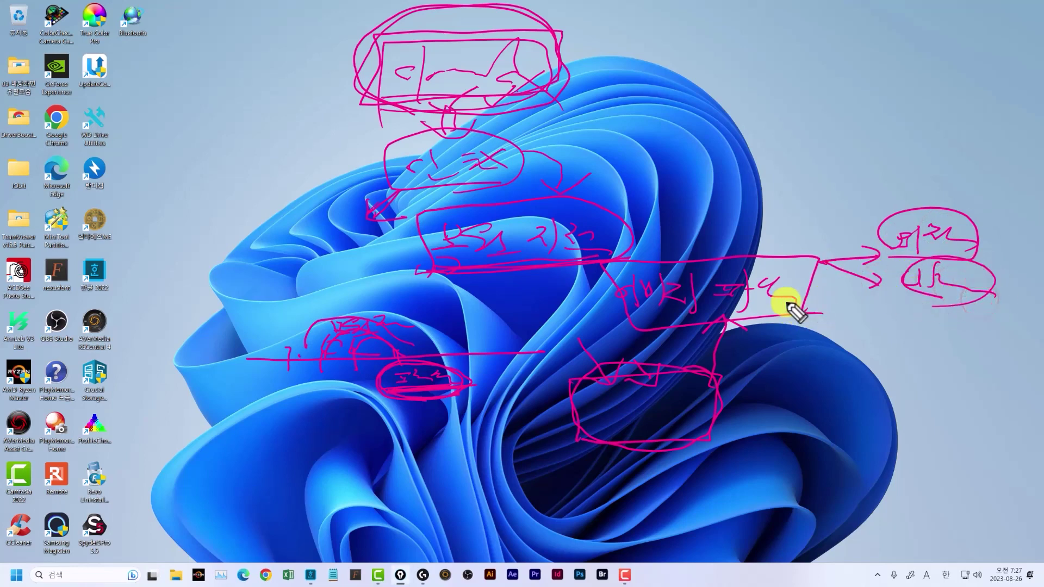
mouse_move(904, 256)
left_mouse_down()
mouse_move(965, 221)
mouse_move(881, 256)
left_mouse_up()
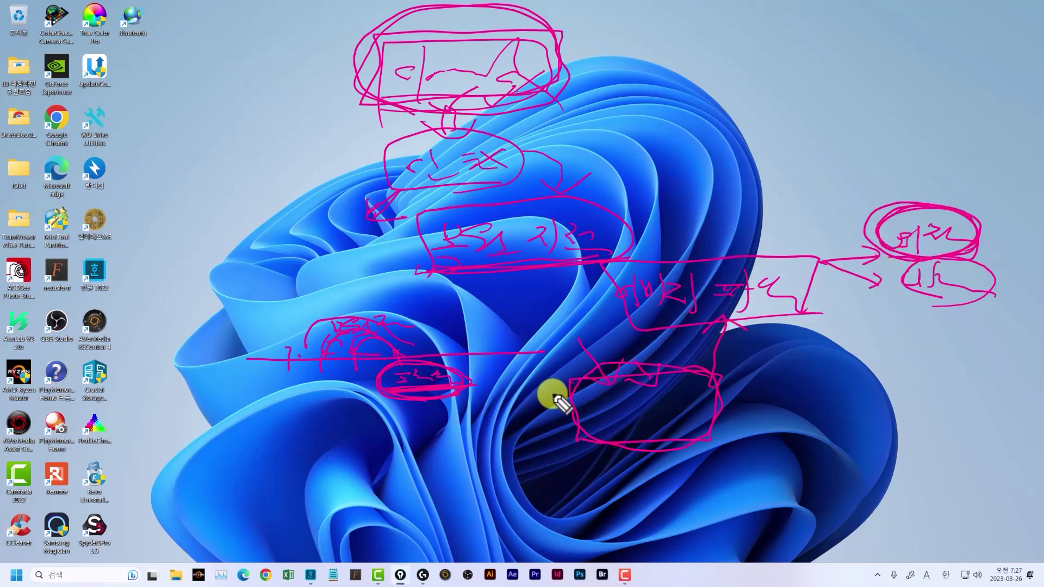
left_click_drag(473, 281, 439, 261)
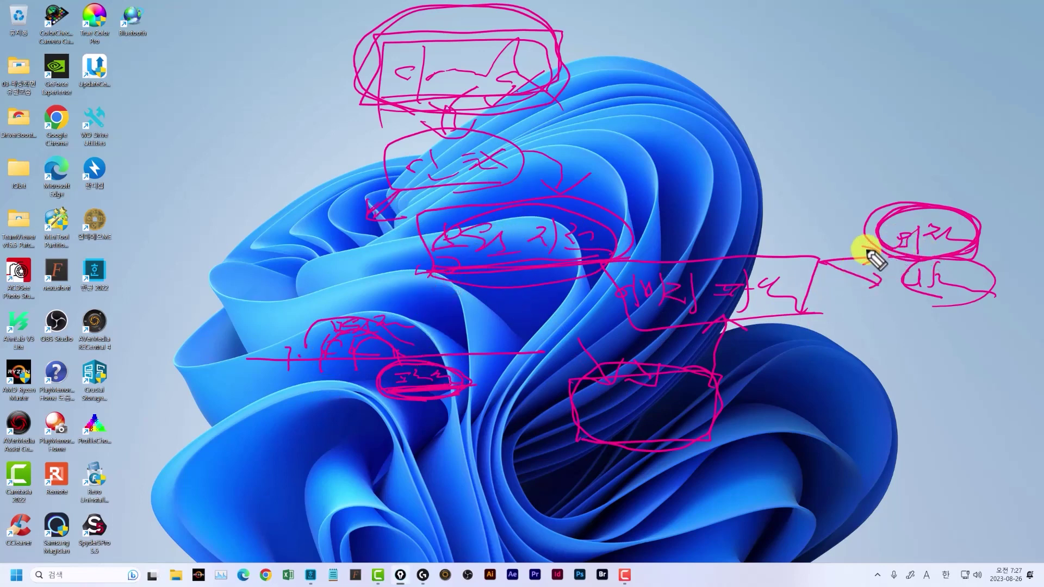
Step: Draw a second horizontal timeline above the diagram with short tick marks and a longer vertical mark near its start
left_click_drag(591, 108, 932, 111)
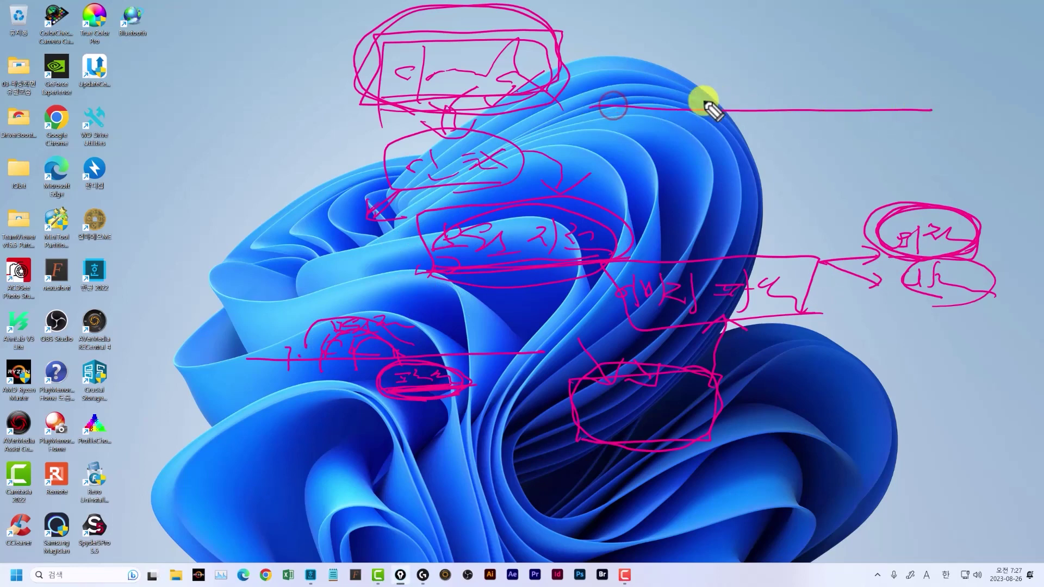
mouse_move(605, 102)
left_mouse_down()
mouse_move(606, 112)
mouse_move(642, 116)
left_mouse_up()
left_click_drag(657, 79, 656, 137)
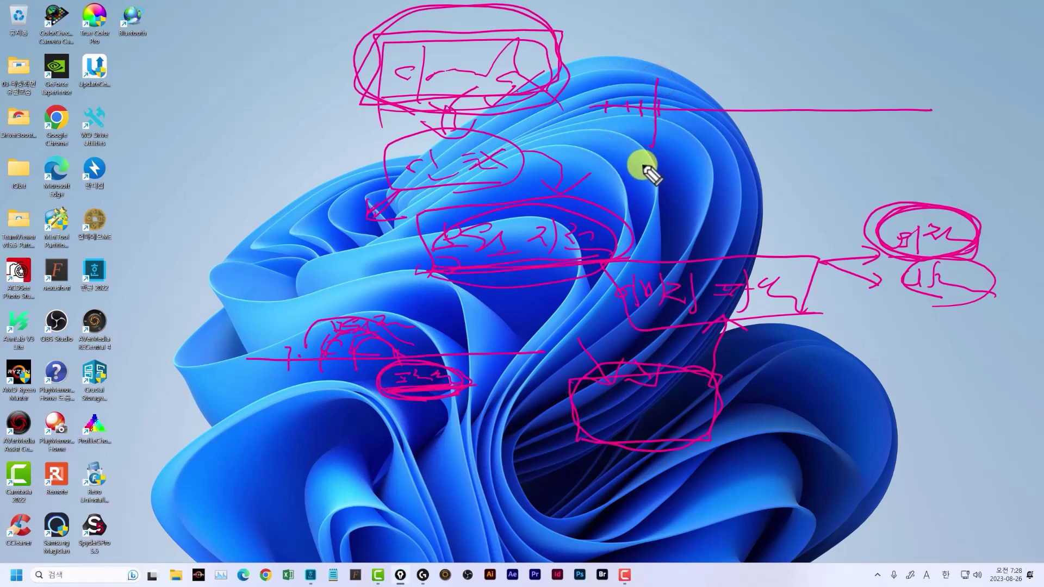
Step: Draw a circled label with an arrow under the upper timeline's vertical mark, link it to scribbled arcs near the line's end, and point from there to an empty box
mouse_move(646, 162)
left_mouse_down()
mouse_move(707, 168)
mouse_move(697, 146)
mouse_move(736, 170)
mouse_move(793, 168)
left_mouse_up()
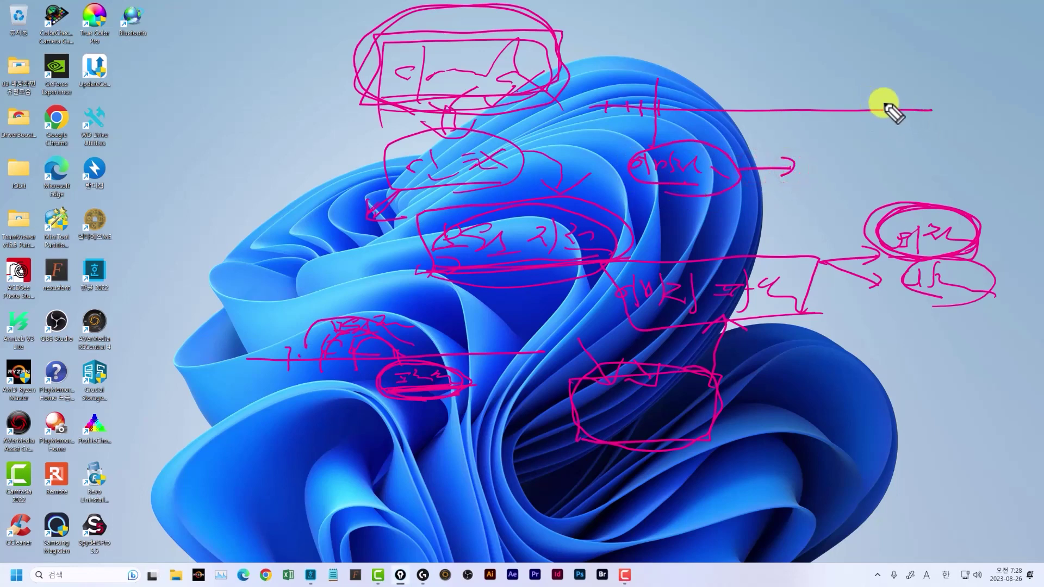
mouse_move(882, 105)
left_mouse_down()
mouse_move(879, 120)
mouse_move(893, 116)
left_mouse_up()
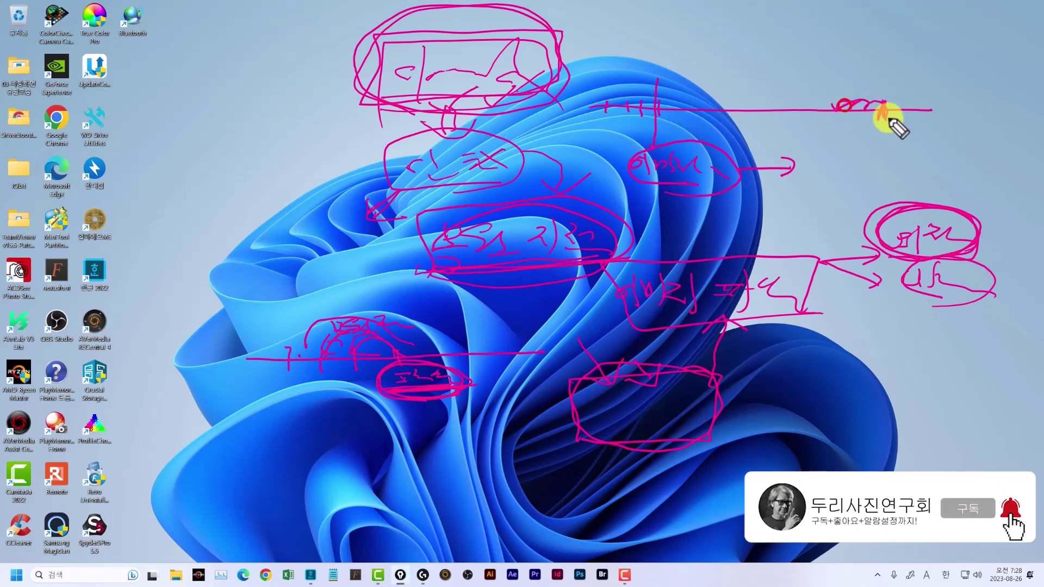
mouse_move(664, 133)
left_mouse_down()
mouse_move(674, 93)
mouse_move(821, 191)
mouse_move(897, 118)
mouse_move(867, 117)
mouse_move(881, 128)
left_mouse_up()
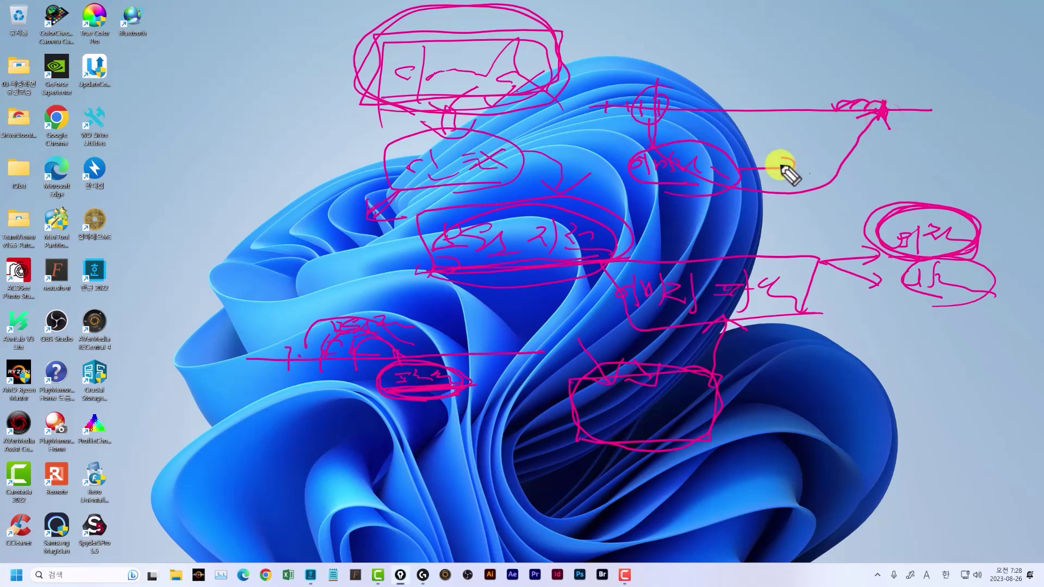
mouse_move(849, 25)
left_mouse_down()
mouse_move(925, 28)
mouse_move(856, 68)
left_mouse_up()
left_click_drag(660, 87, 661, 87)
mouse_move(652, 126)
left_mouse_down()
mouse_move(691, 160)
mouse_move(889, 109)
mouse_move(905, 70)
mouse_move(942, 98)
left_mouse_up()
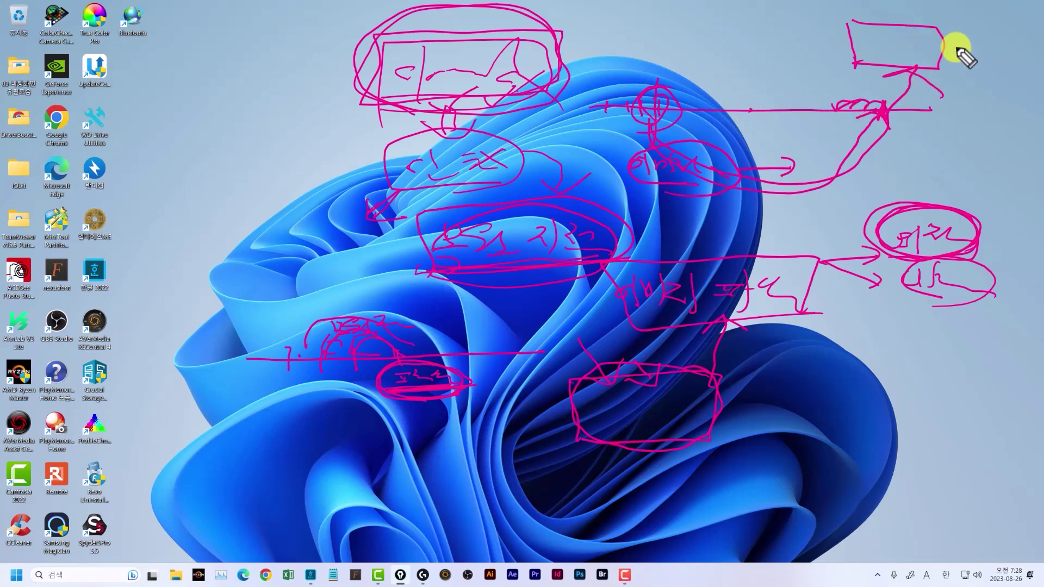
Step: Add several small tick marks along the middle of the upper timeline, and circle and underline them as a group
left_click(717, 114)
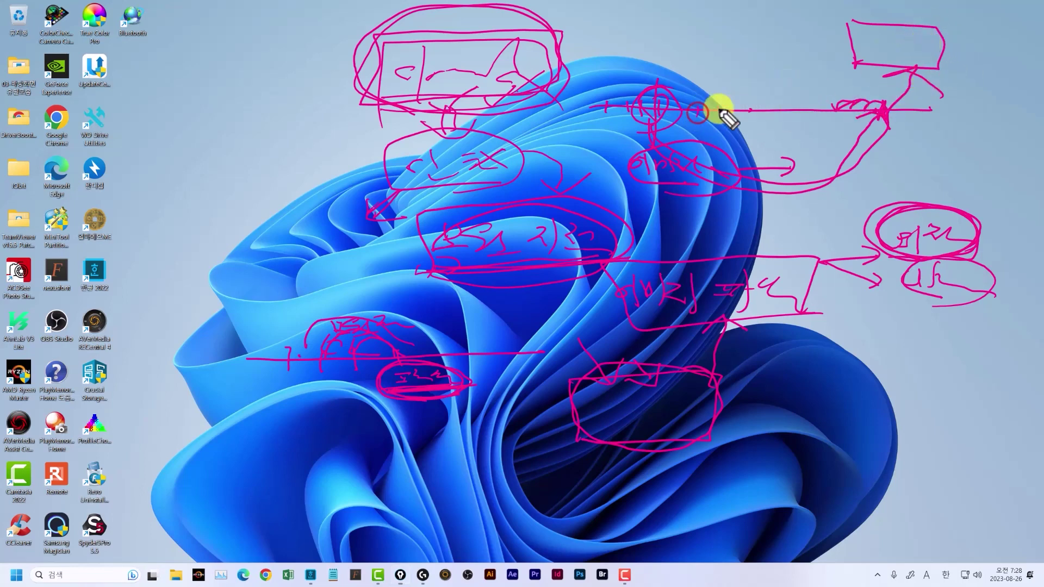
left_click(739, 110)
left_click(764, 111)
left_click(791, 108)
left_click_drag(695, 125, 788, 131)
mouse_move(691, 122)
left_mouse_down()
mouse_move(799, 118)
mouse_move(683, 117)
mouse_move(758, 135)
left_mouse_up()
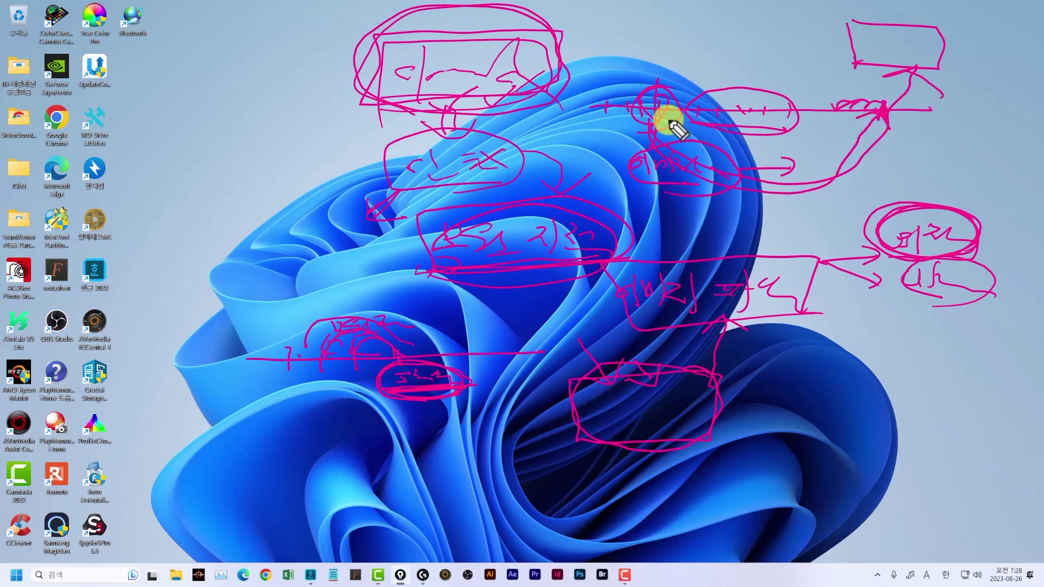
Step: Frame the early marks on the upper timeline, circle the third and fourth labels again, and clear all drawings
mouse_move(631, 125)
left_mouse_down()
mouse_move(680, 93)
mouse_move(625, 112)
mouse_move(660, 121)
mouse_move(637, 93)
mouse_move(690, 123)
mouse_move(690, 93)
mouse_move(625, 112)
mouse_move(679, 124)
left_mouse_up()
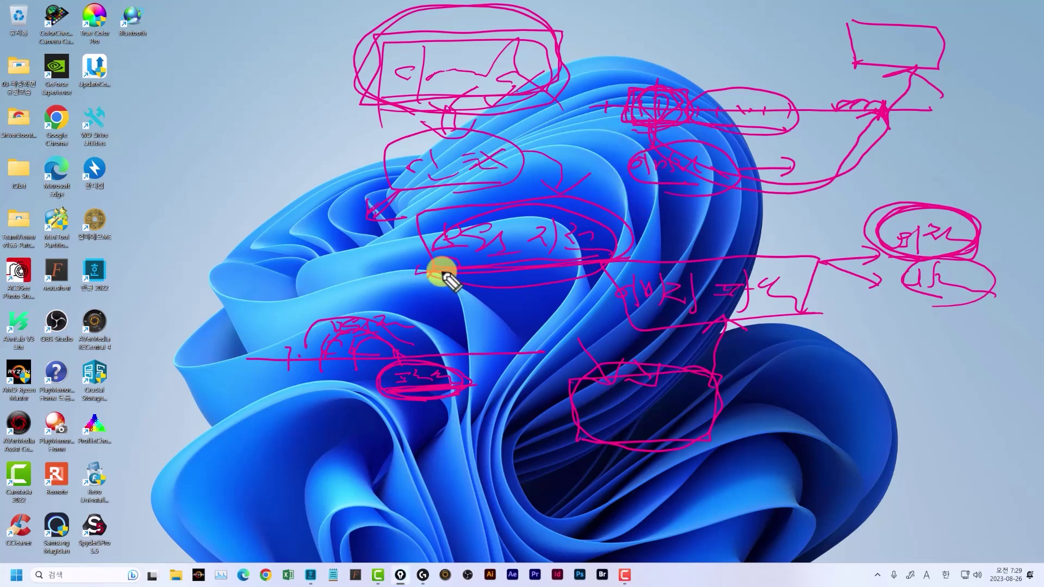
mouse_move(467, 275)
left_mouse_down()
mouse_move(532, 205)
mouse_move(419, 268)
mouse_move(590, 240)
mouse_move(609, 255)
mouse_move(810, 310)
mouse_move(589, 287)
left_mouse_up()
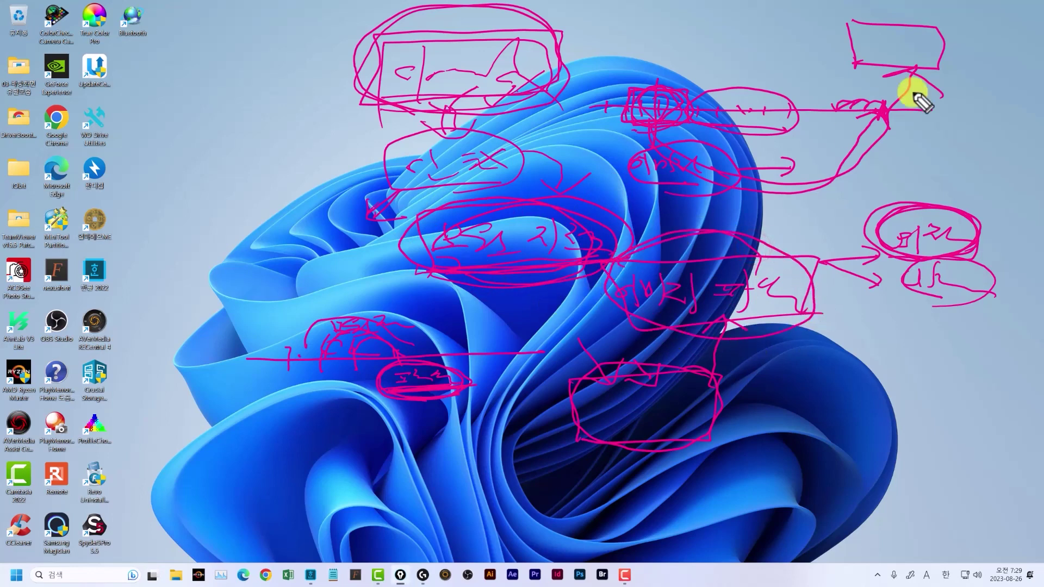
key("Escape")
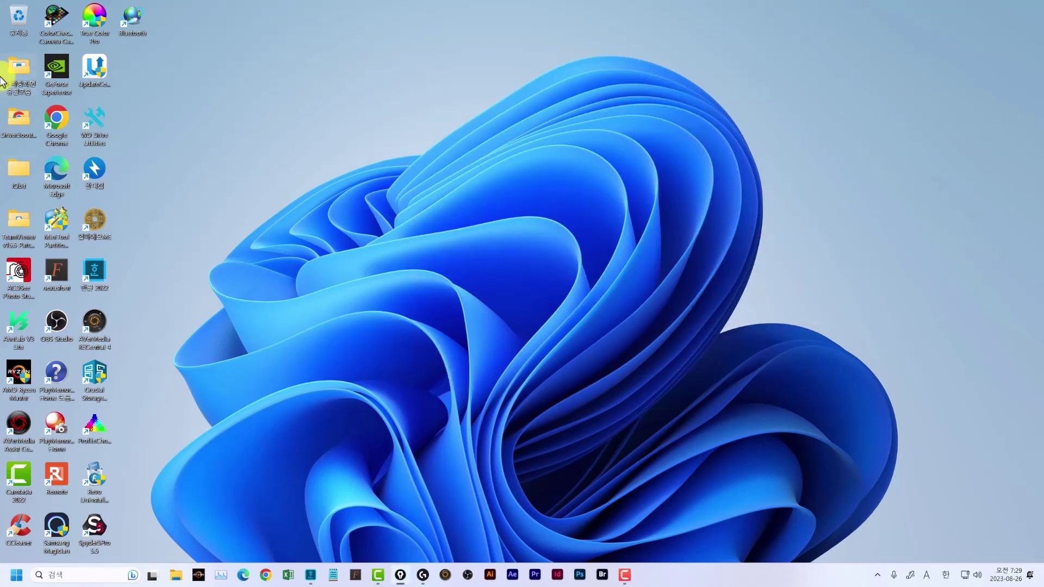
Step: Search Windows for "복원", open the restore point creation settings (복원 지점 만들기), and open the protection configuration of drive SSD500 (E:)
left_click(64, 577)
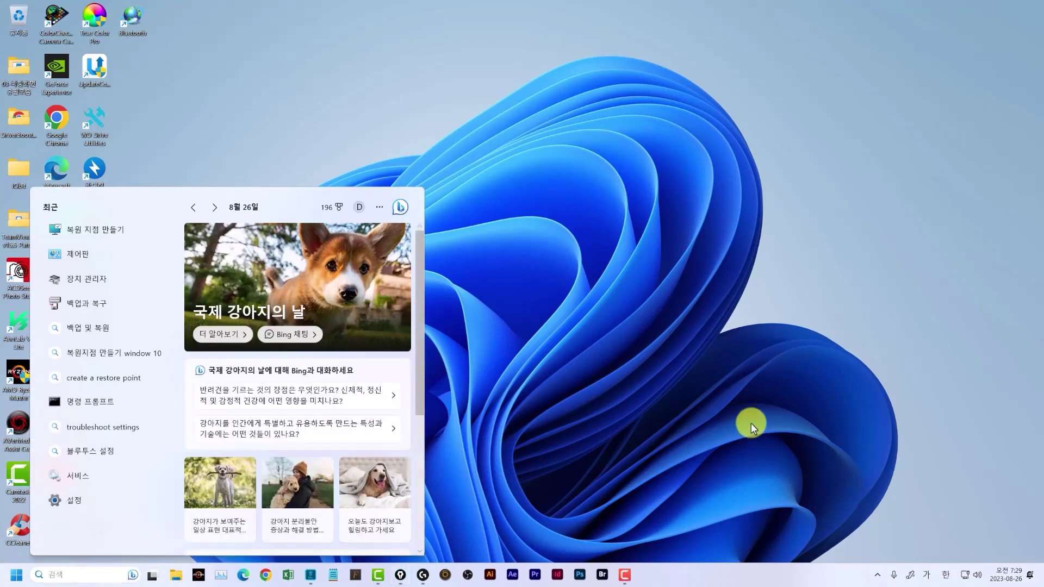
type("복원")
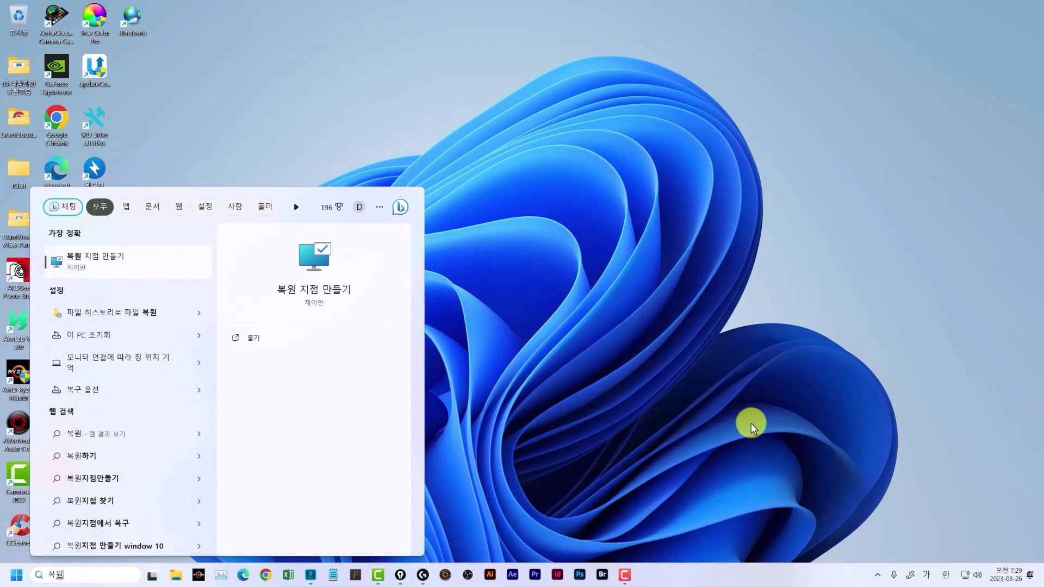
left_click(95, 264)
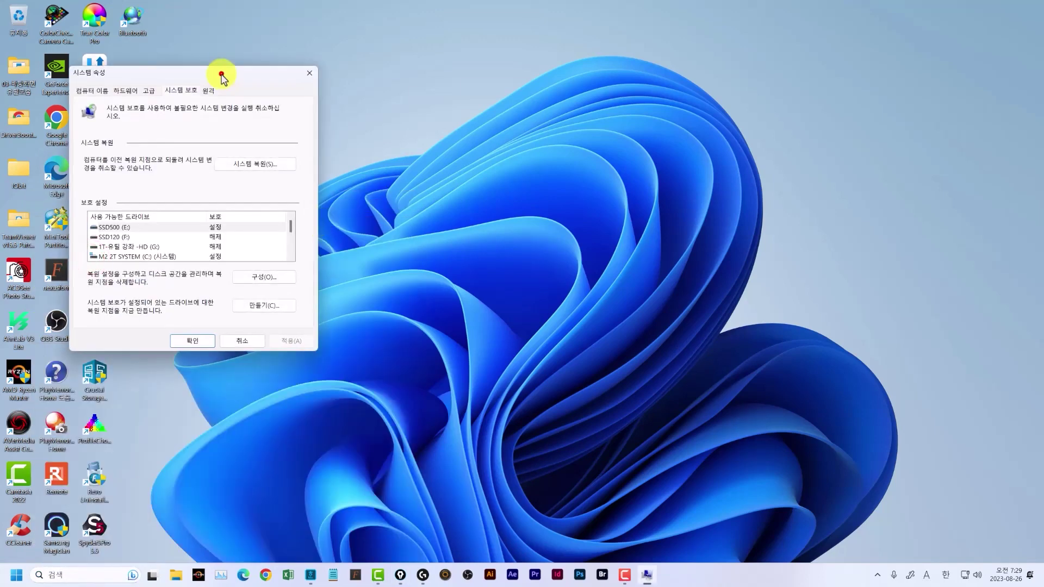
left_click_drag(220, 72, 537, 57)
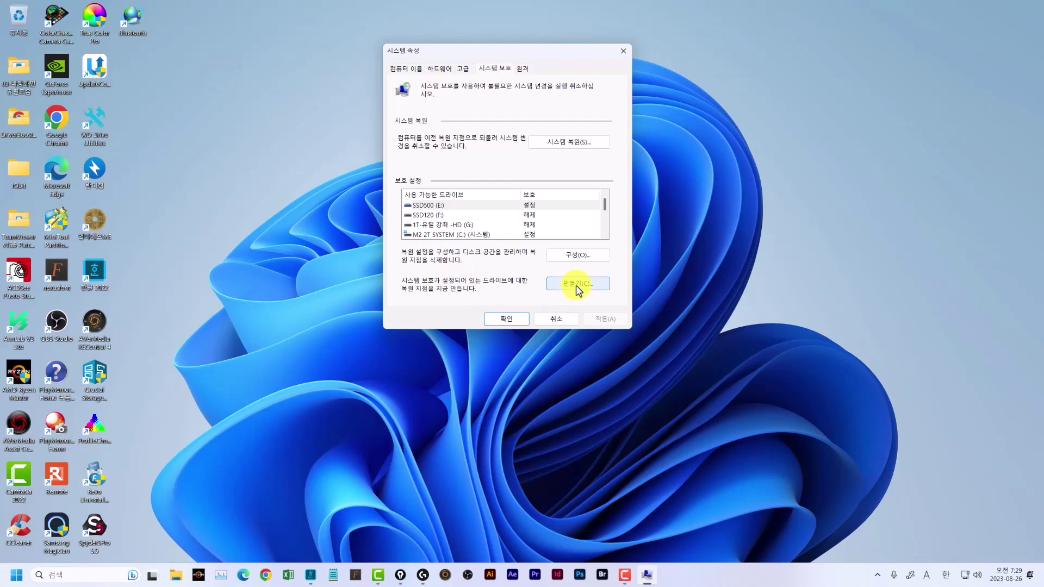
left_click(578, 263)
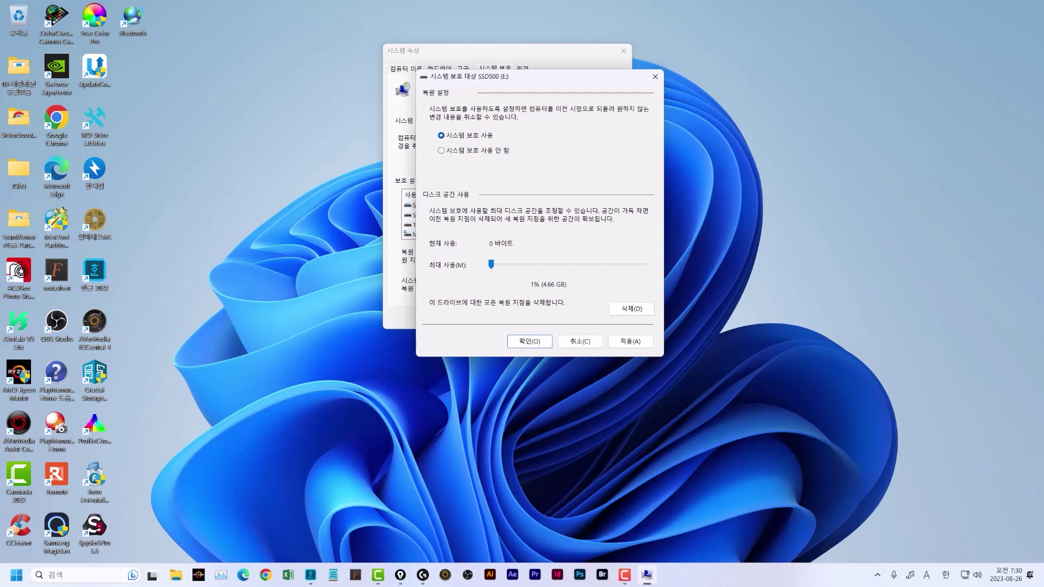
Step: Draw a timeline with circled tick marks beside the configuration dialog, and underline the 4.66 GB maximum usage value
left_click_drag(741, 230, 948, 235)
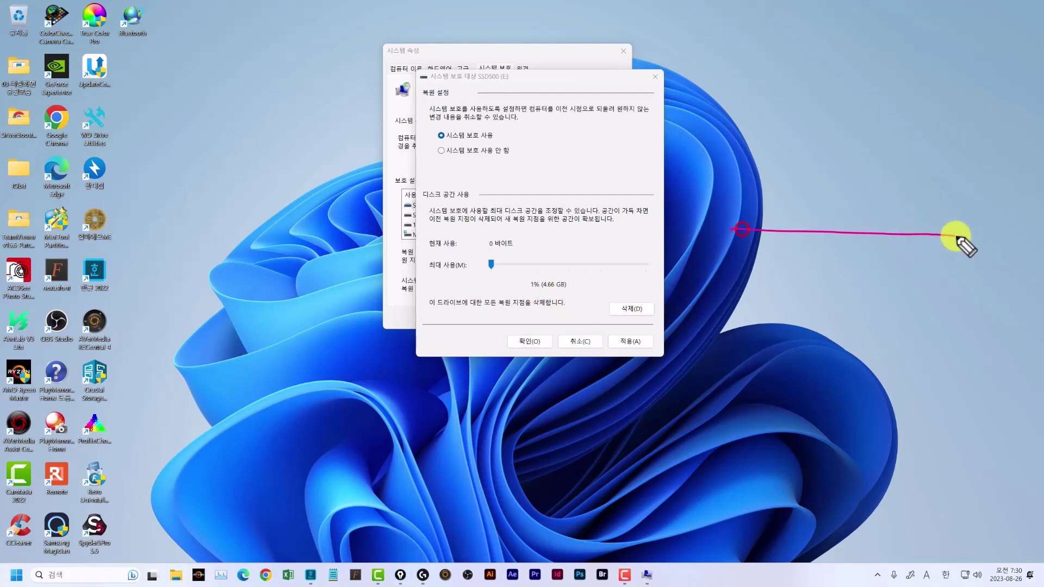
mouse_move(772, 227)
left_mouse_down()
mouse_move(770, 239)
mouse_move(849, 238)
left_mouse_up()
mouse_move(870, 227)
left_mouse_down()
mouse_move(872, 240)
mouse_move(898, 239)
left_mouse_up()
left_click_drag(542, 291, 580, 292)
mouse_move(768, 239)
left_mouse_down()
mouse_move(868, 252)
mouse_move(856, 210)
mouse_move(761, 221)
mouse_move(781, 246)
left_mouse_up()
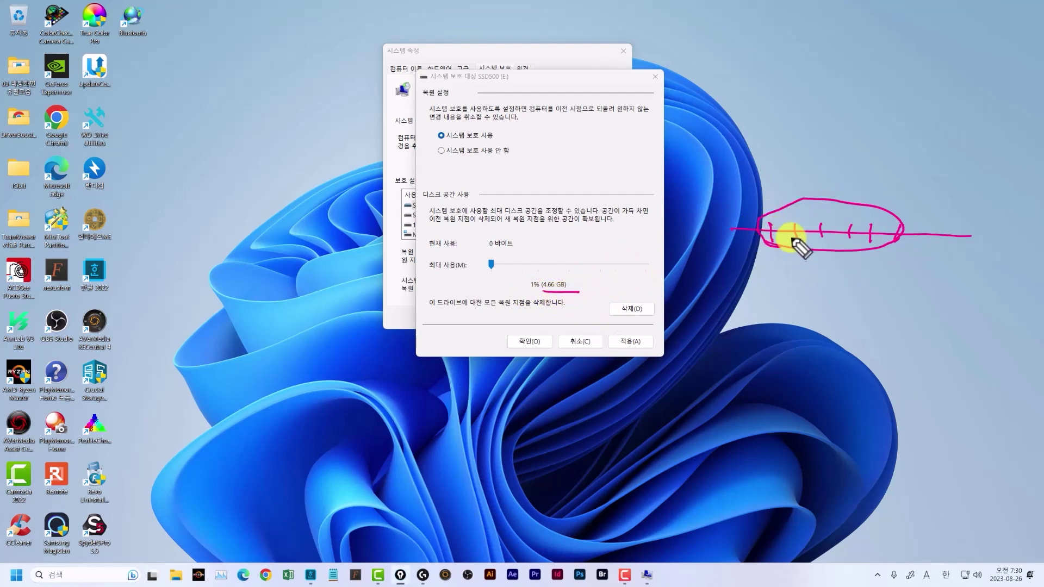
Step: Add two new tick marks beyond the circled group, cross out the two earliest ticks, and underline the remaining ones
left_click_drag(929, 225, 928, 243)
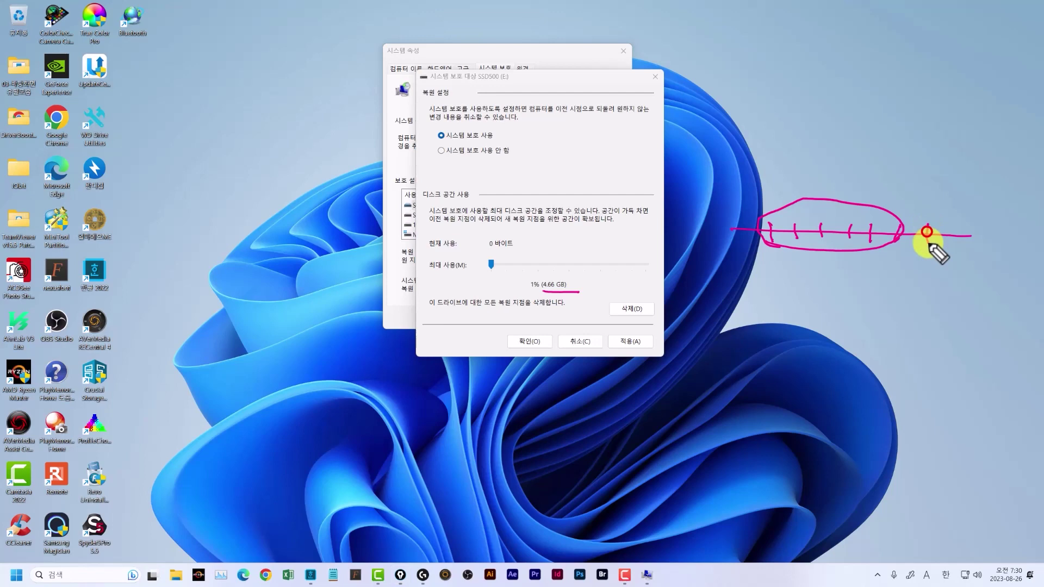
left_click_drag(759, 236, 771, 229)
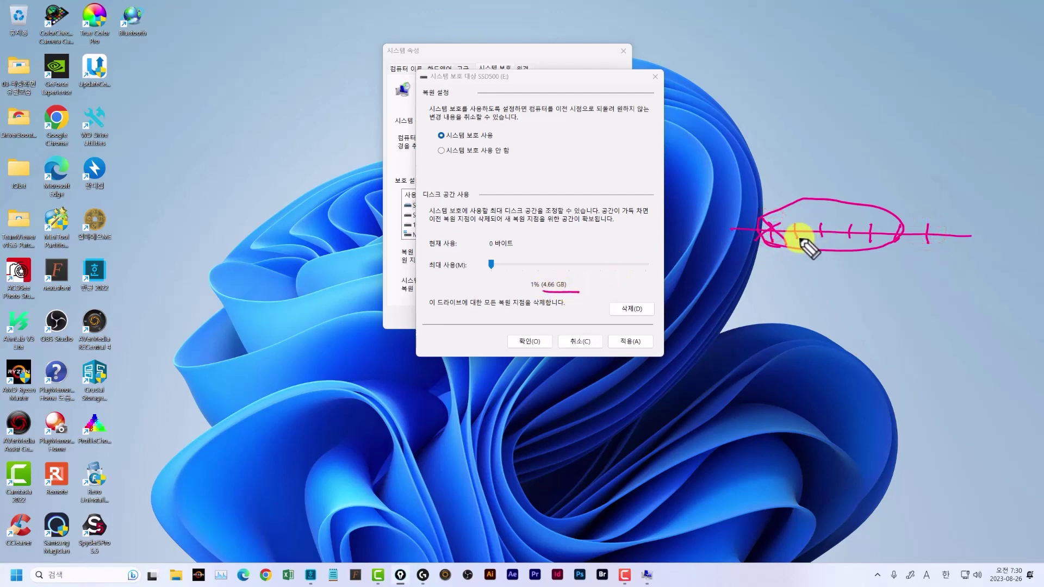
left_click_drag(952, 228, 947, 244)
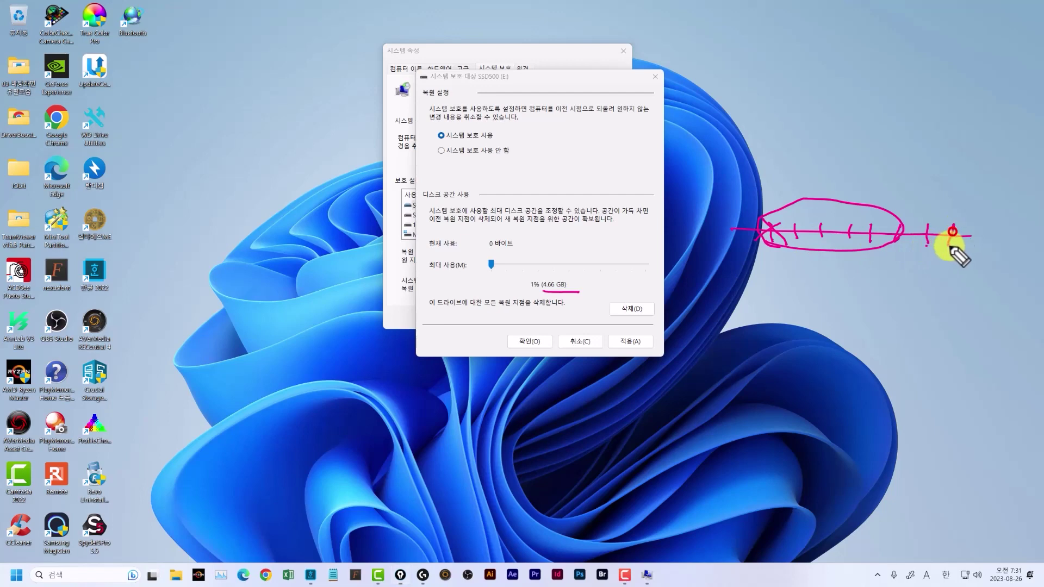
left_click(779, 237)
left_click_drag(789, 223, 801, 239)
left_click_drag(800, 223, 789, 239)
left_click_drag(822, 241, 863, 243)
left_click(952, 251)
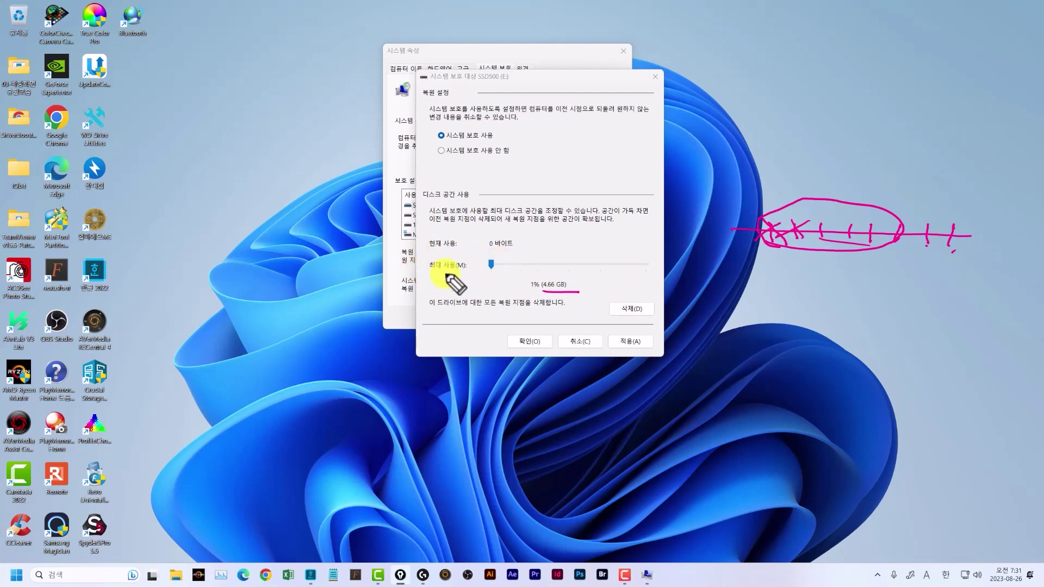
Step: Draw small marks around the disk usage settings and slider, and circle the 1% maximum usage value with an arrow
left_click_drag(564, 238, 563, 245)
left_click_drag(448, 202, 453, 200)
mouse_move(532, 292)
left_mouse_down()
mouse_move(538, 278)
mouse_move(524, 285)
mouse_move(540, 272)
mouse_move(542, 283)
left_mouse_up()
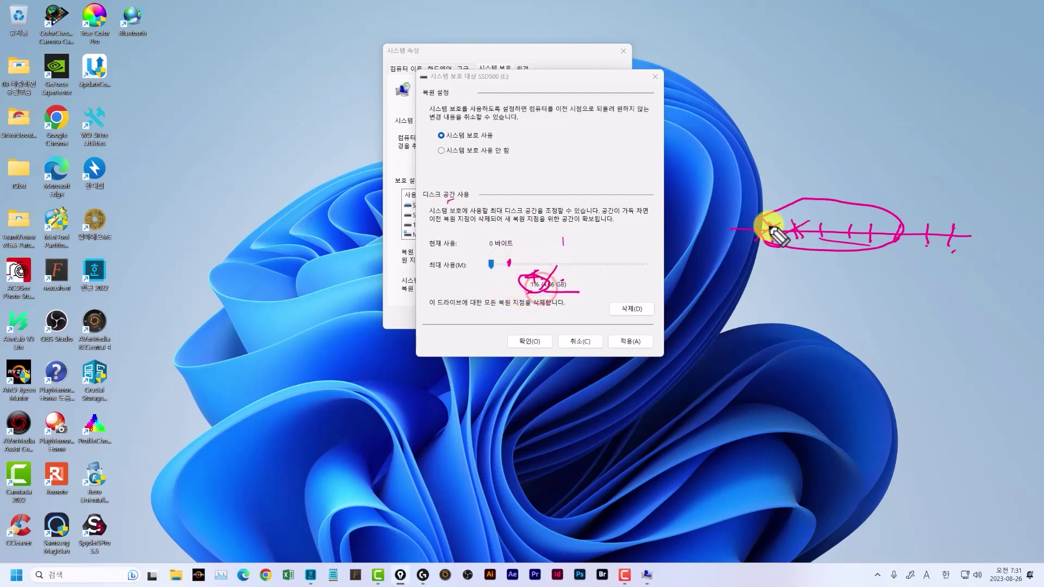
Step: Add extra tick marks at both ends of the timeline and frame the 1% (4.66 GB) value before clearing the drawings
left_click_drag(755, 230, 723, 231)
mouse_move(748, 222)
left_mouse_down()
mouse_move(748, 239)
mouse_move(723, 238)
left_mouse_up()
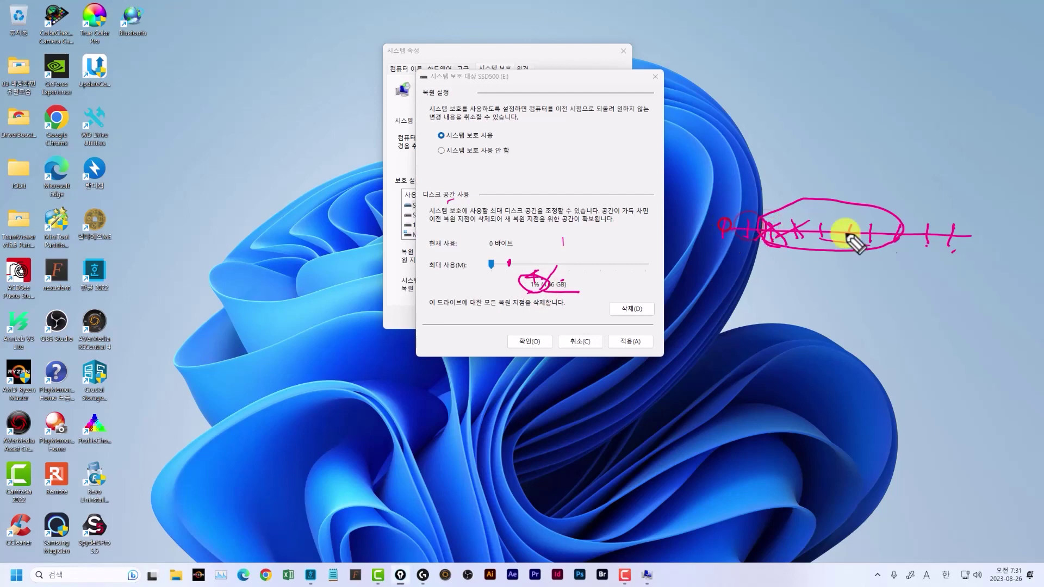
left_click_drag(959, 220, 955, 240)
left_click_drag(949, 235, 971, 235)
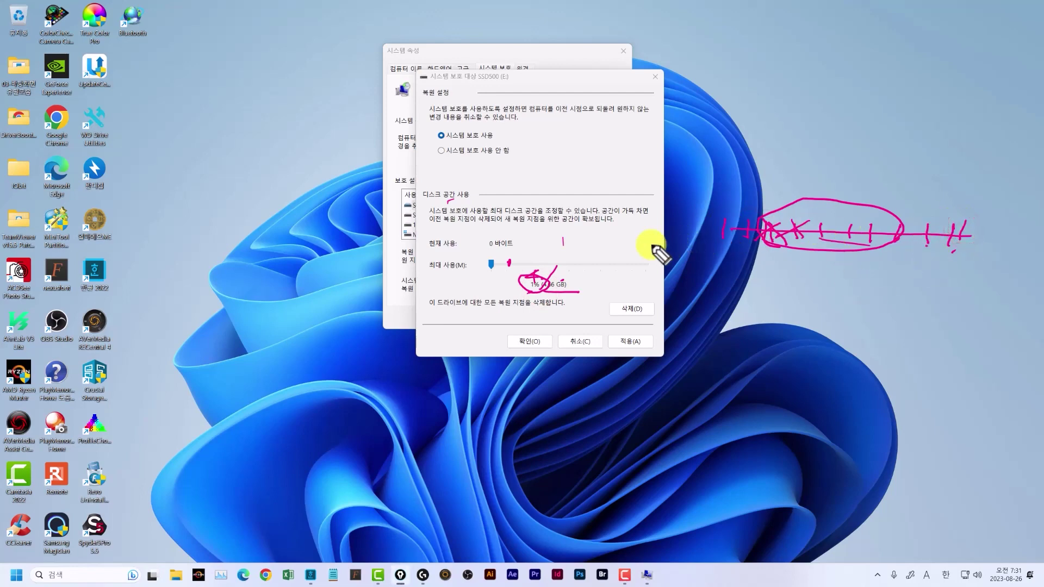
mouse_move(518, 282)
left_mouse_down()
mouse_move(571, 295)
mouse_move(531, 282)
mouse_move(522, 295)
mouse_move(584, 291)
left_mouse_up()
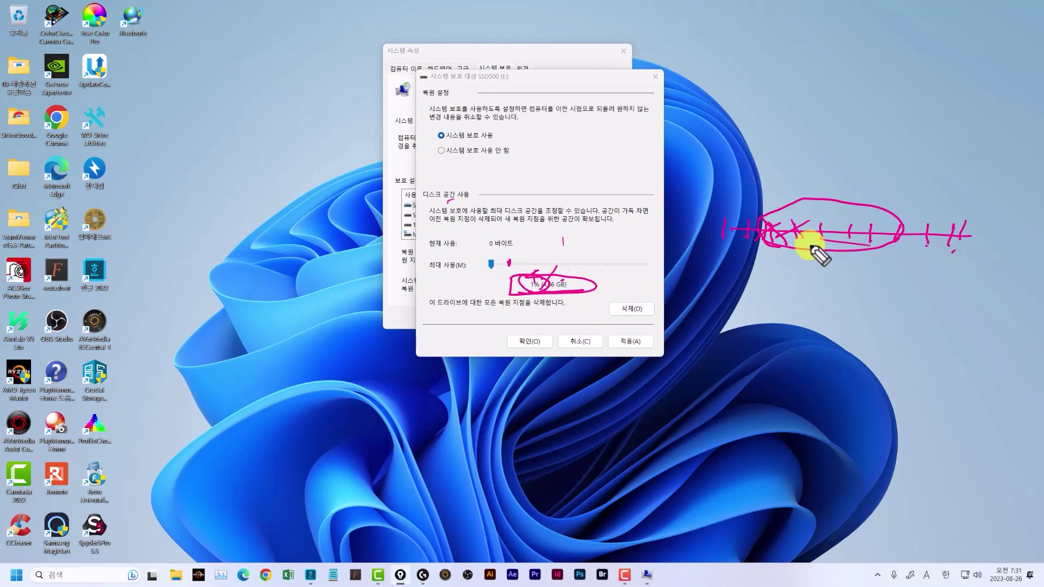
key("Escape")
Step: Set the maximum restore disk usage for SSD500 (E:) to 4% (18.63 GB) and apply the configuration
left_click(492, 265)
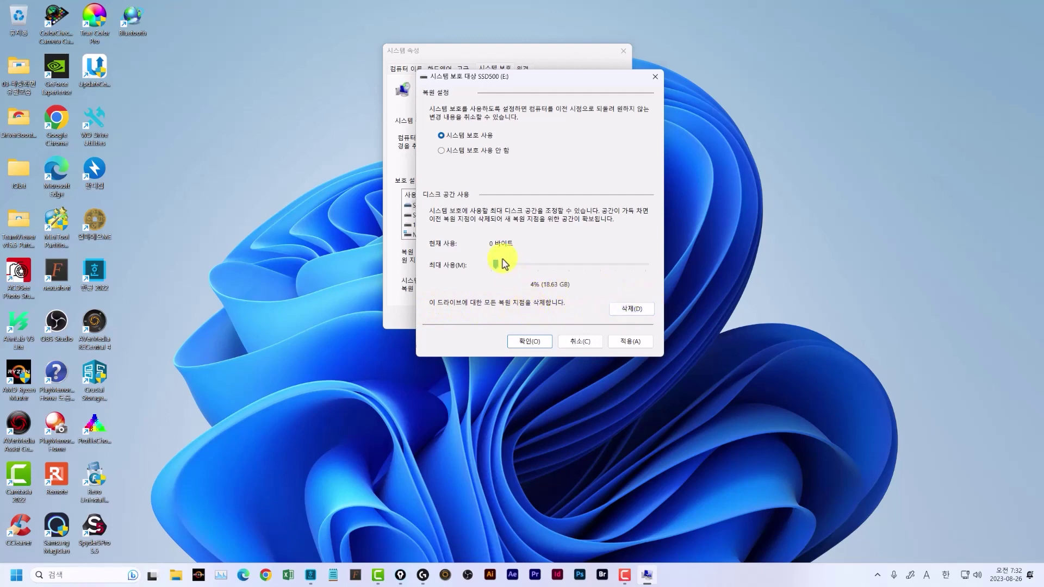
left_click(633, 342)
left_click(528, 343)
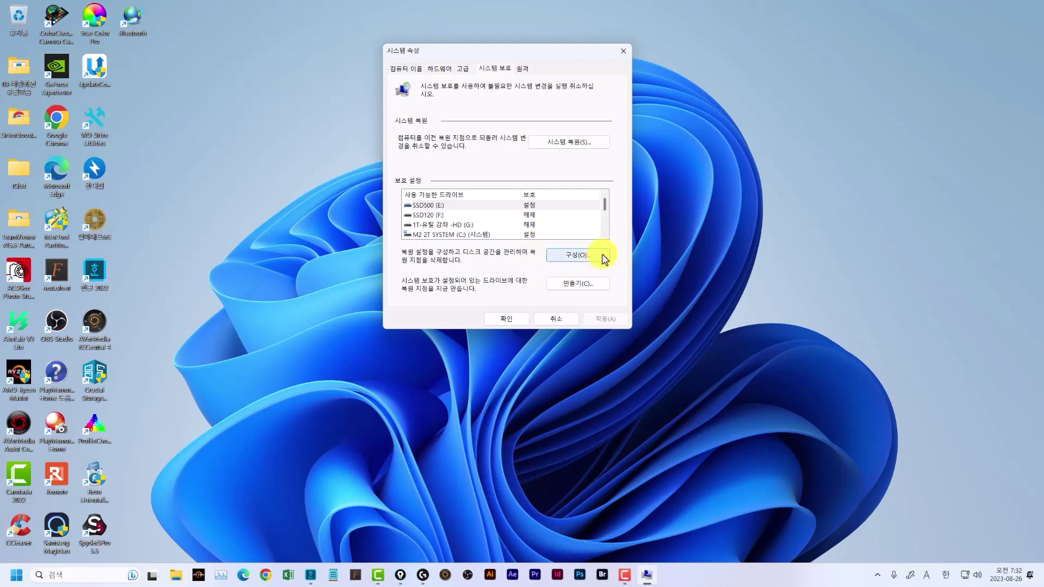
Step: Create a restore point with the description "A프로그램 설치 전" and close System Properties
left_click(586, 288)
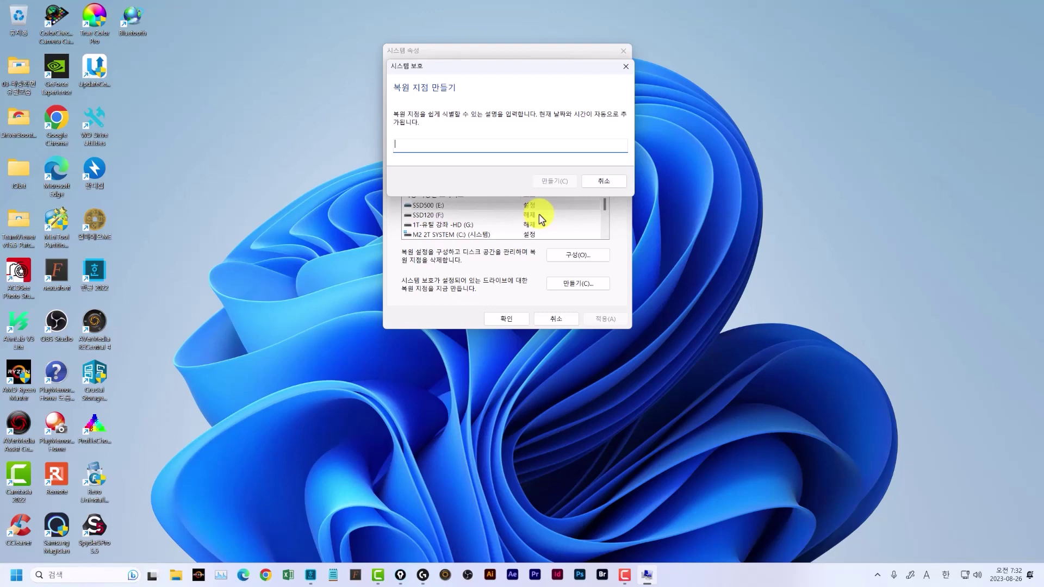
type("ㅂ")
key("BackSpace")
type("ㅁ")
key("BackSpace")
key("Hangul")
type("Avm")
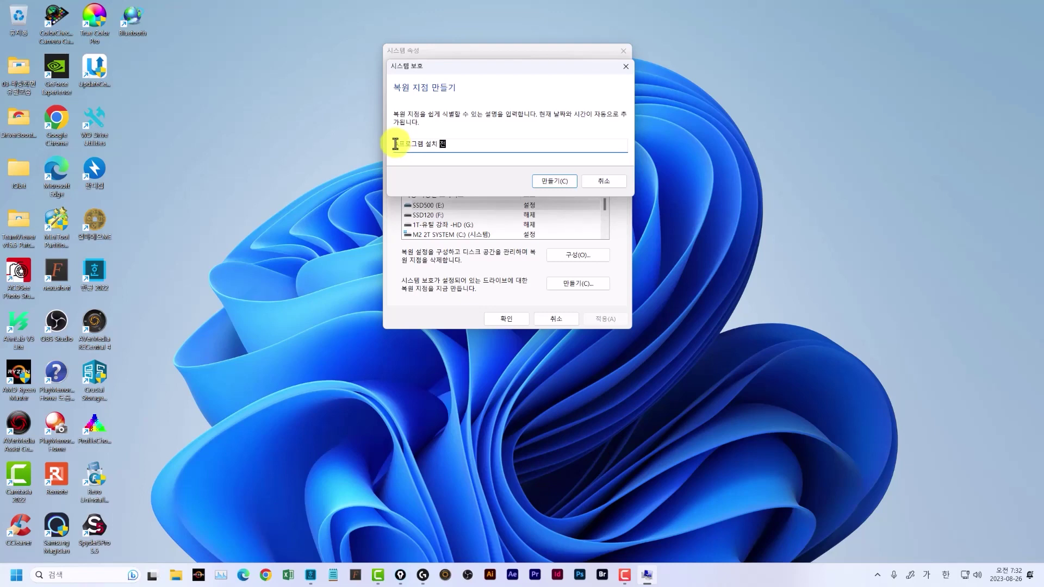
left_click(455, 145)
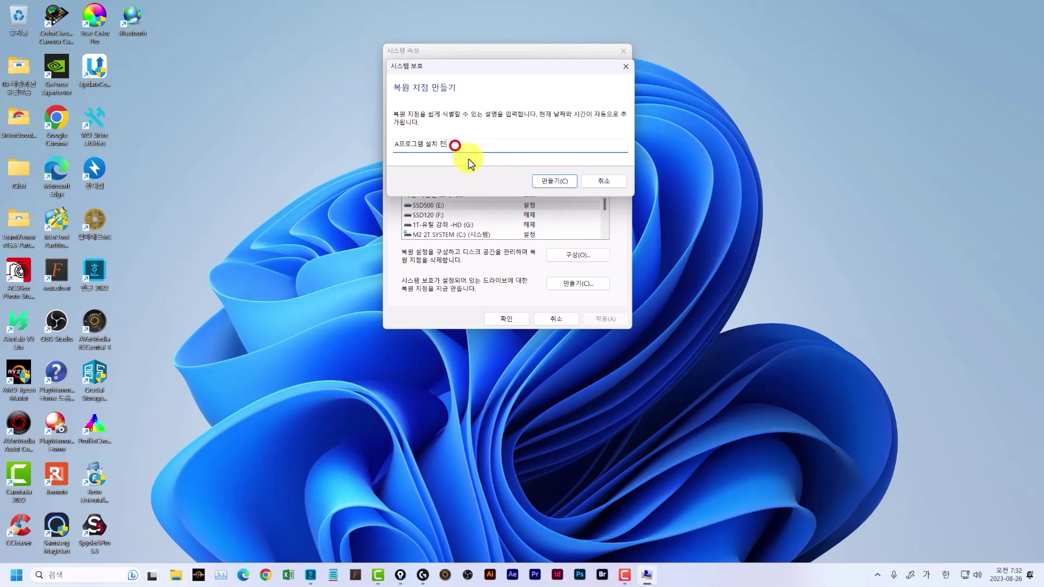
left_click(556, 183)
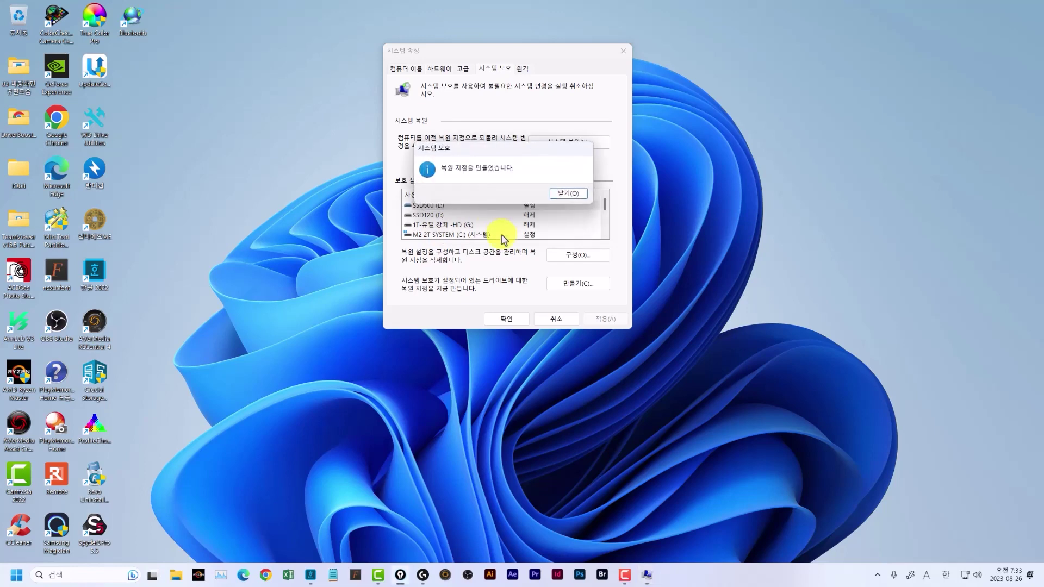
left_click(572, 194)
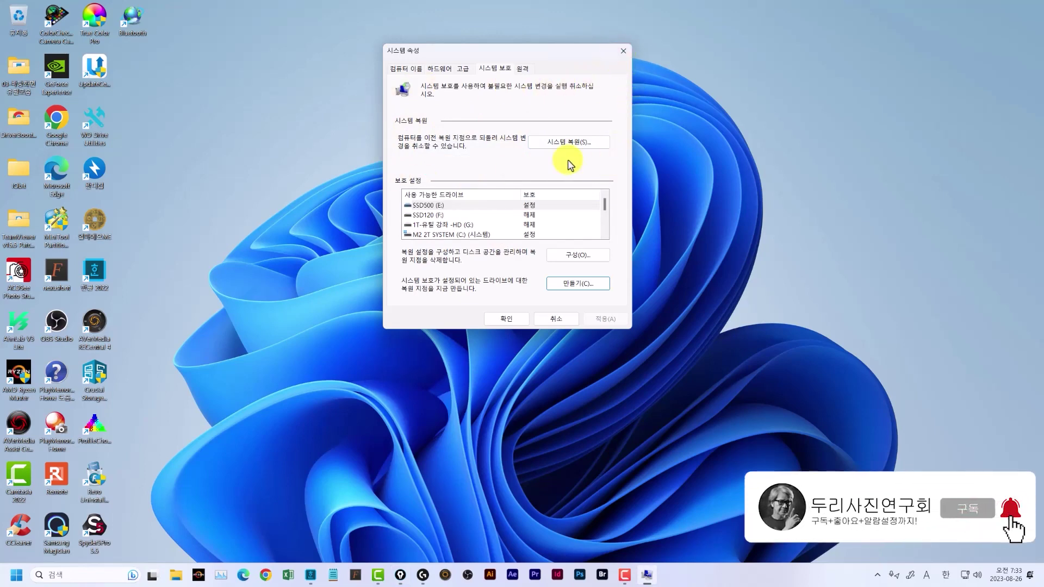
left_click(623, 52)
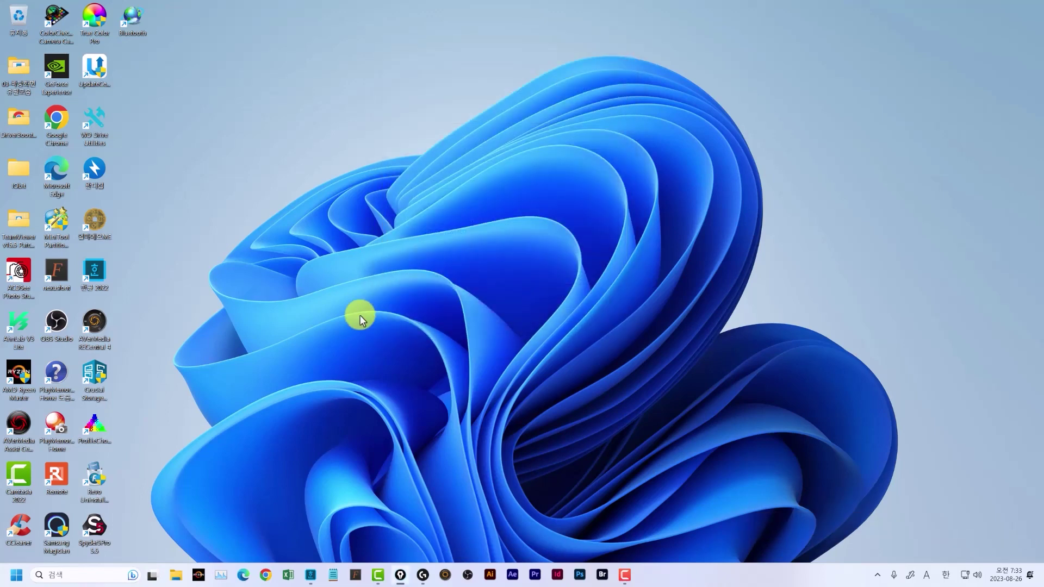
key("super+s")
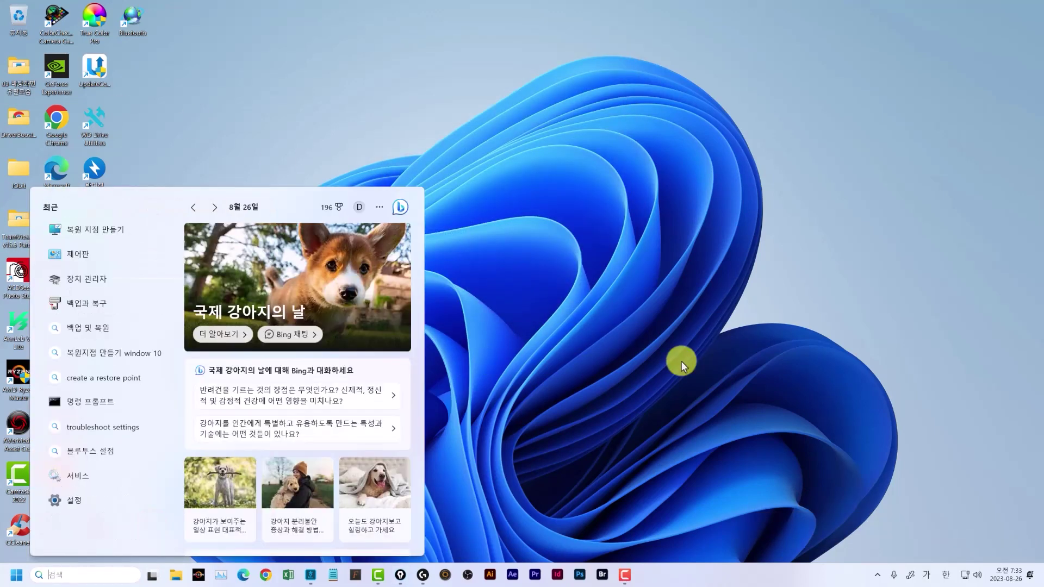
left_click(681, 361)
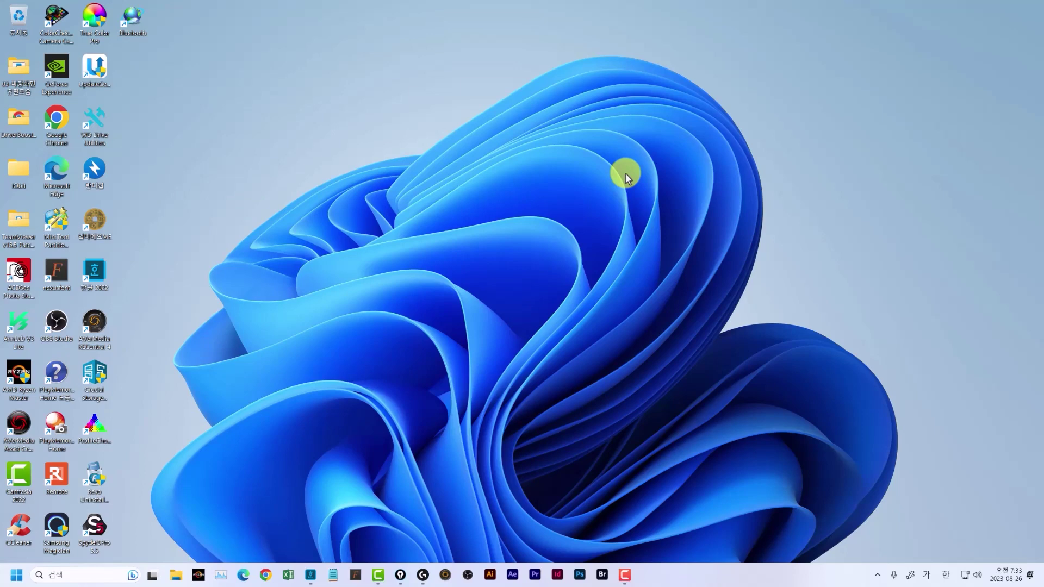
left_click(725, 316)
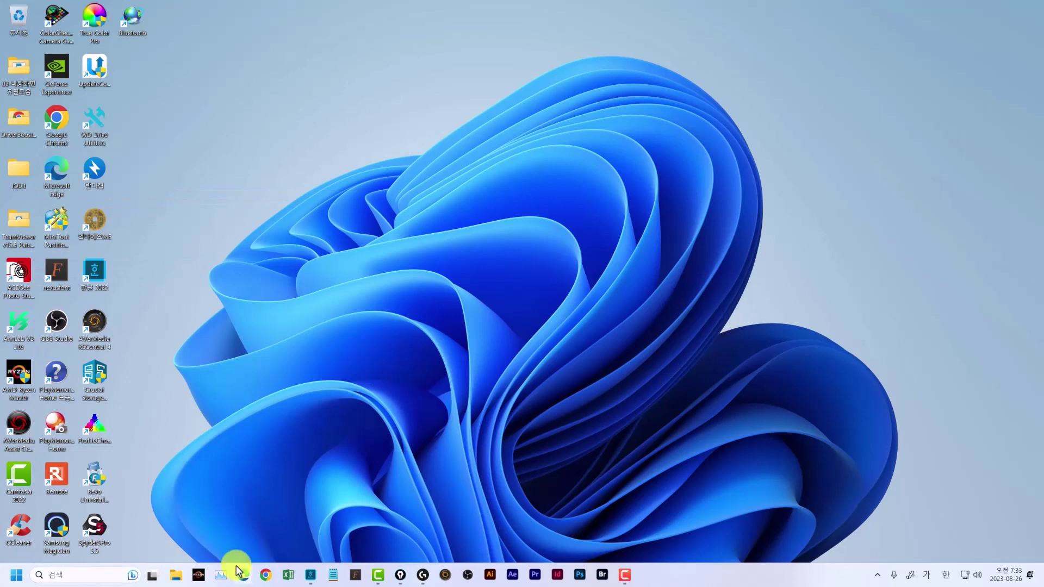
Step: Search Windows for "복원", open the restore point settings and start System Restore up to its list of restore points
left_click(81, 575)
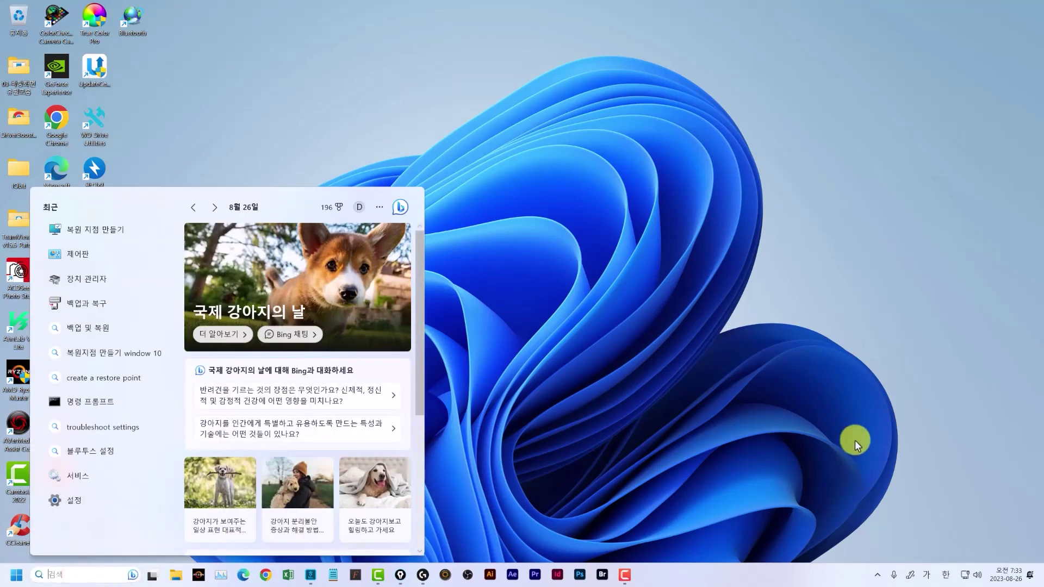
type("복원")
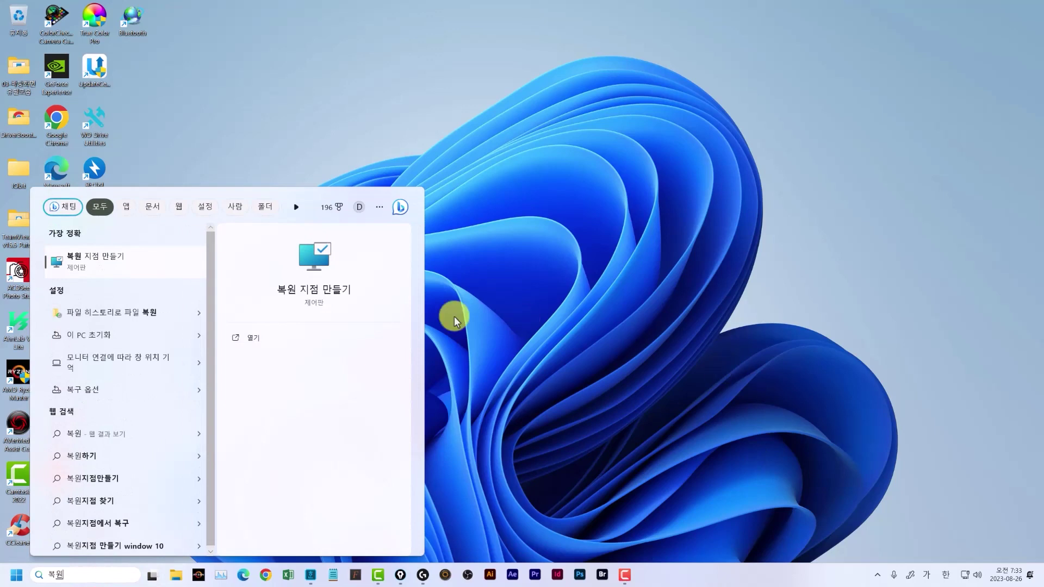
left_click(58, 261)
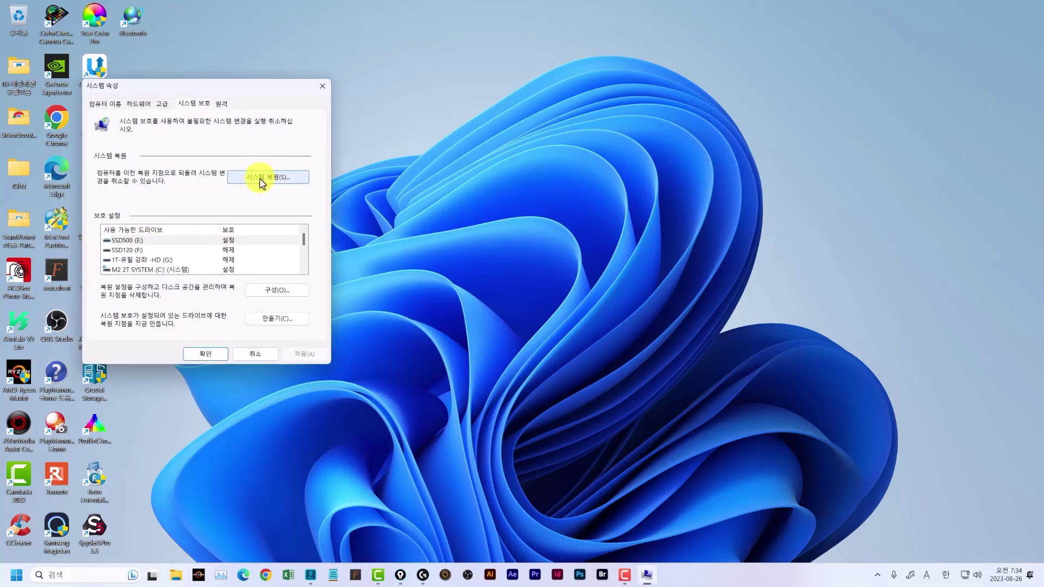
left_click(261, 180)
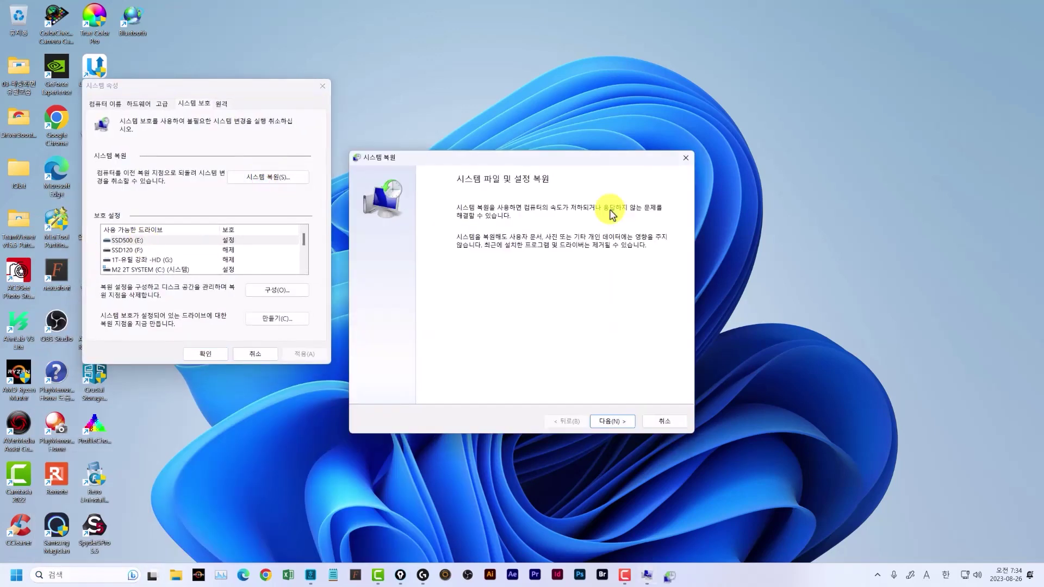
left_click(610, 422)
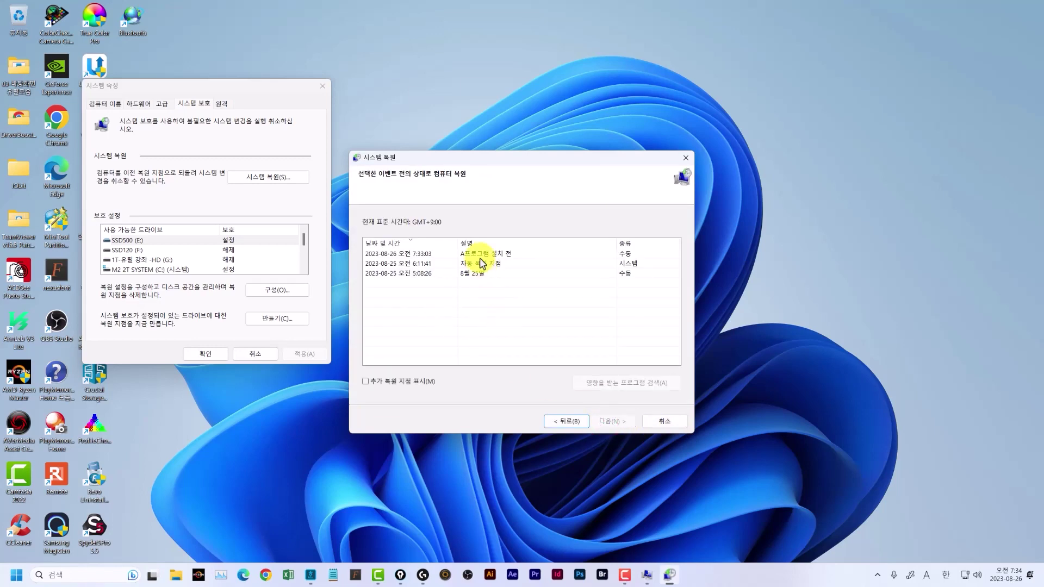
Step: Review the restore confirmation for the "A프로그램 설치 전" restore point, cancel the restore and close System Properties
left_click(500, 255)
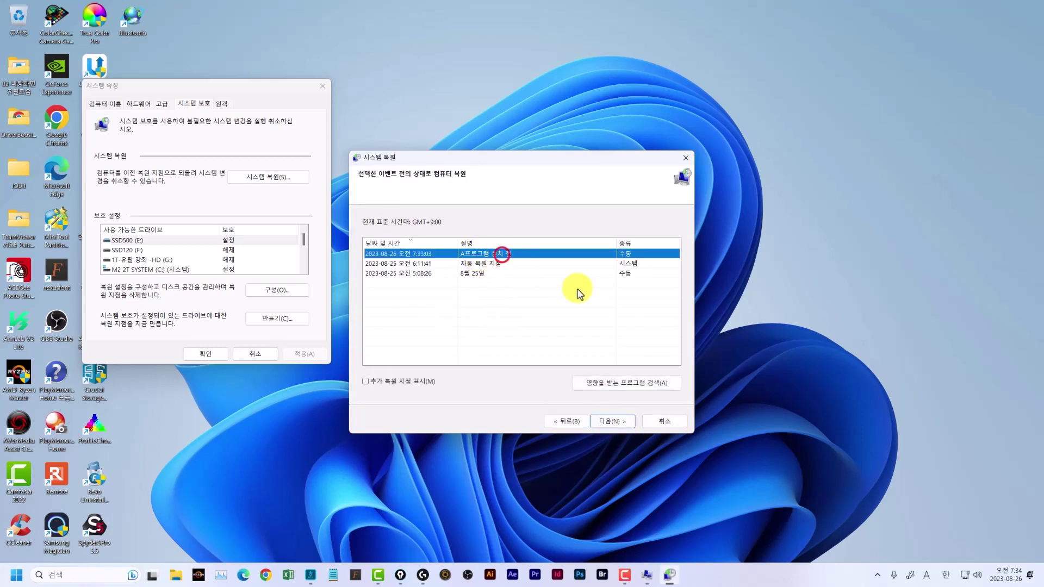
left_click(480, 264)
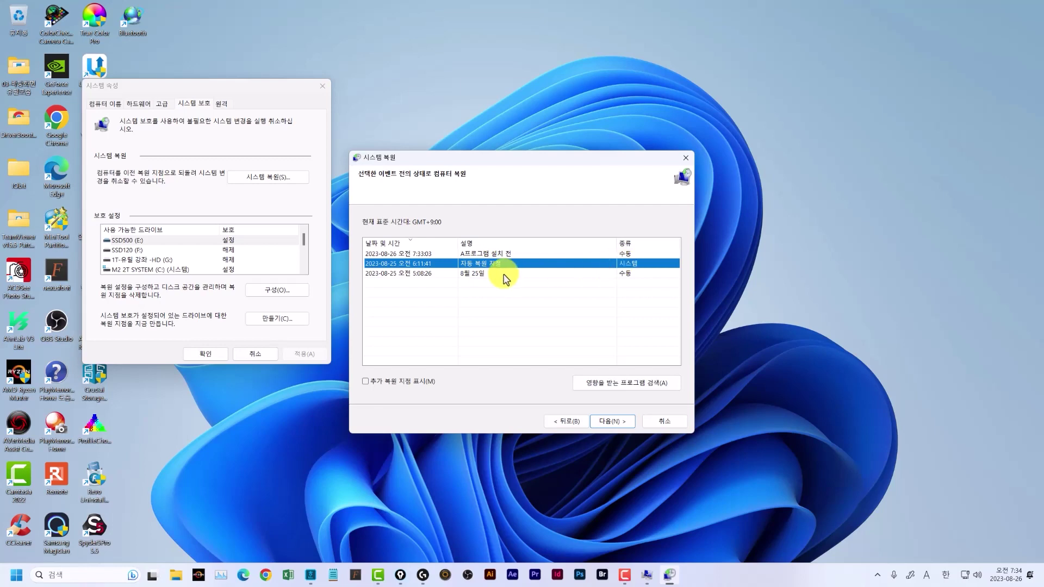
left_click(490, 254)
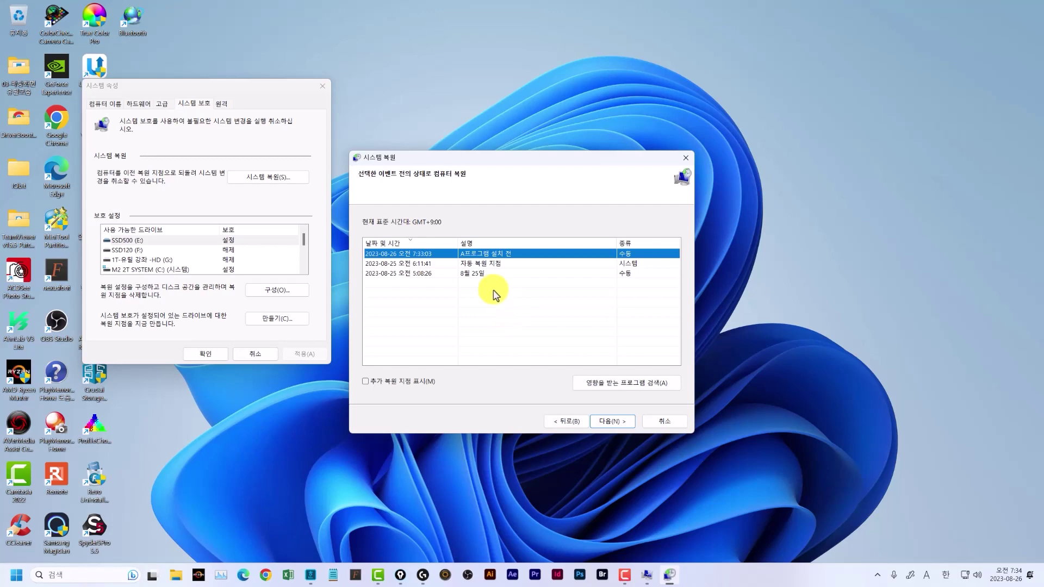
left_click(612, 421)
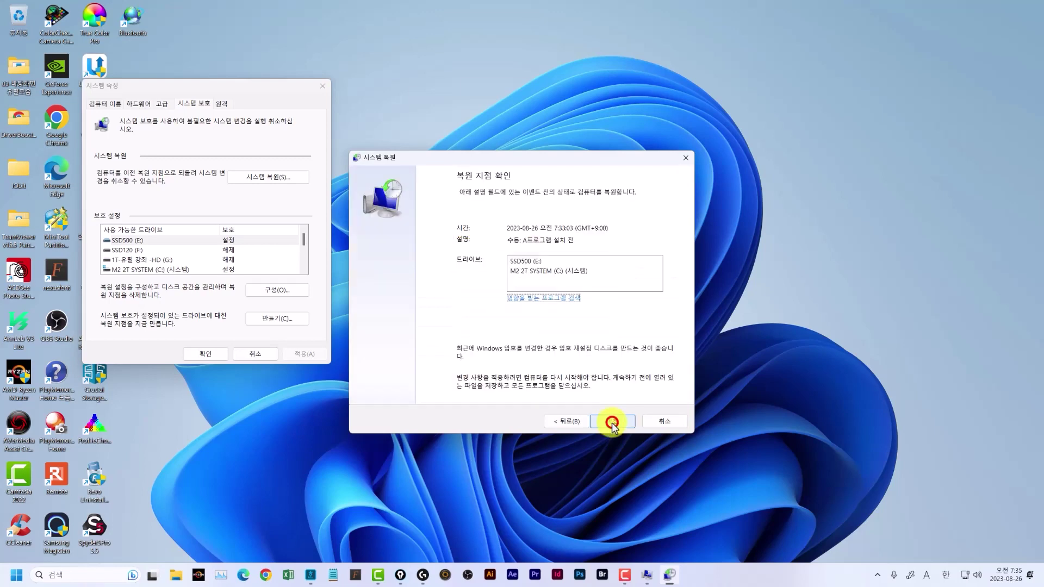
left_click(621, 422)
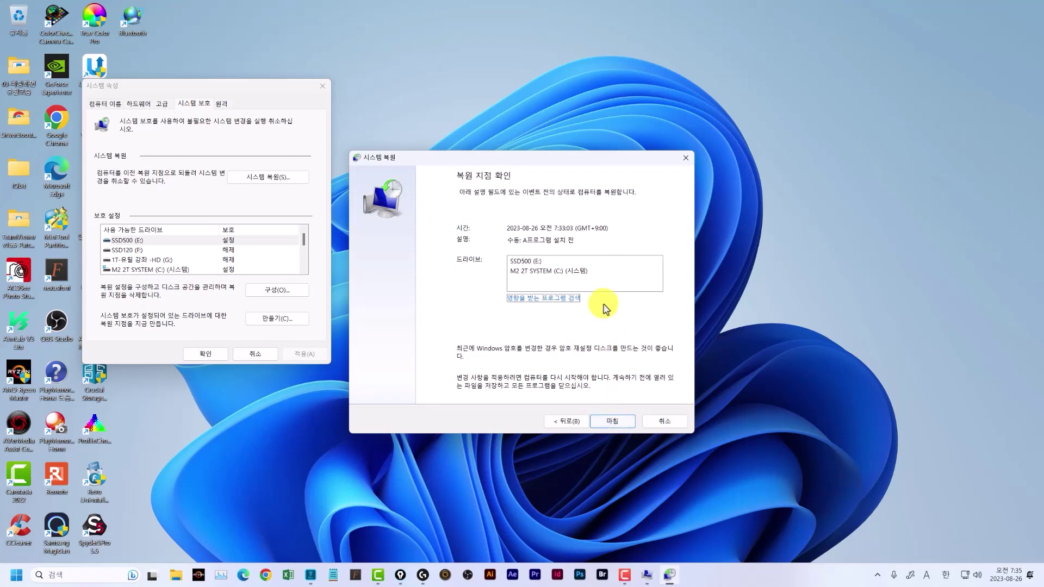
left_click(673, 423)
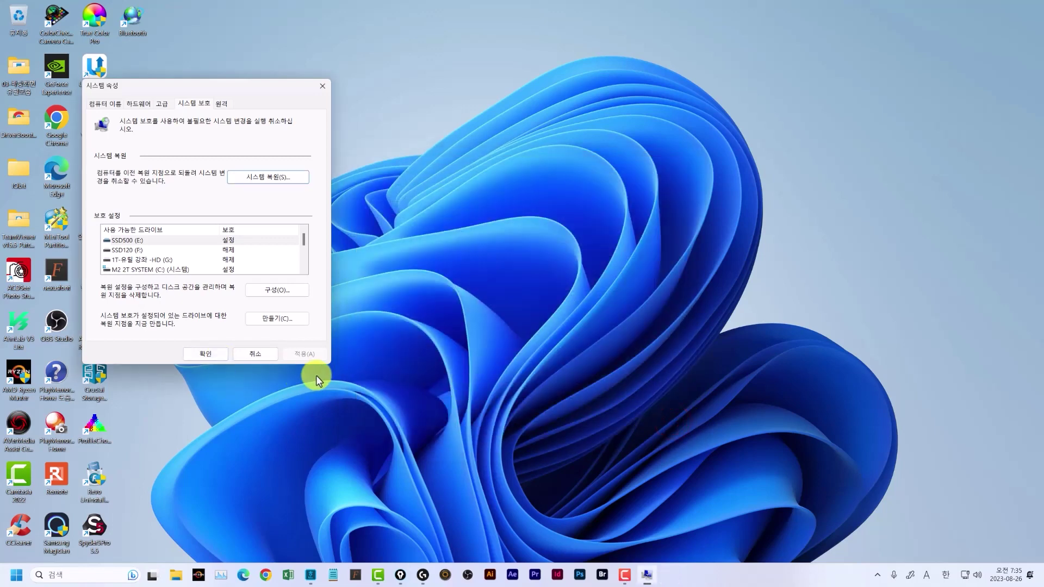
left_click(254, 356)
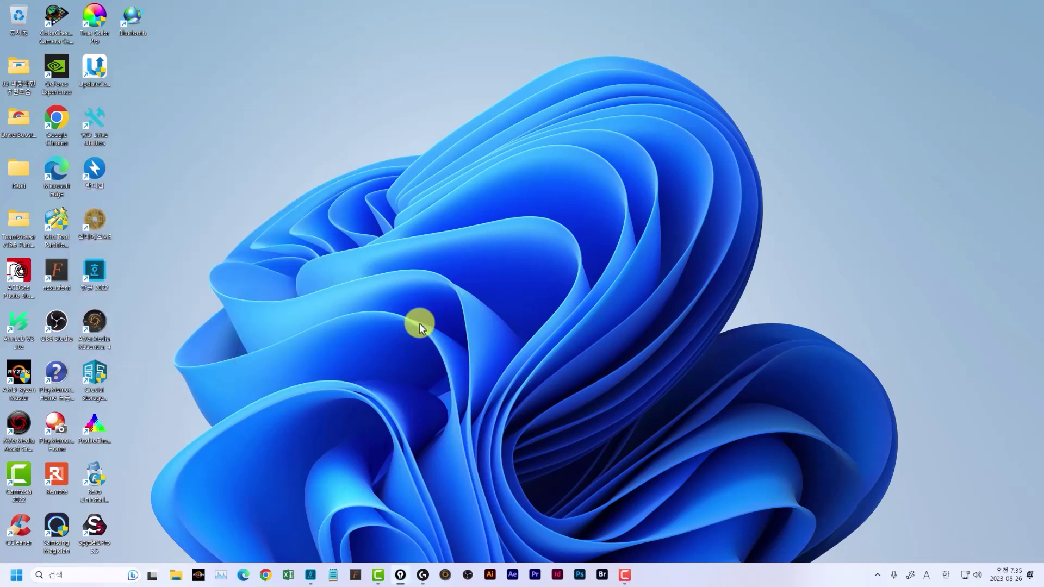
Step: Open Disk Management, examine the M2 2T External Hard (K:) disk among the listed drives, and close the window
right_click(16, 571)
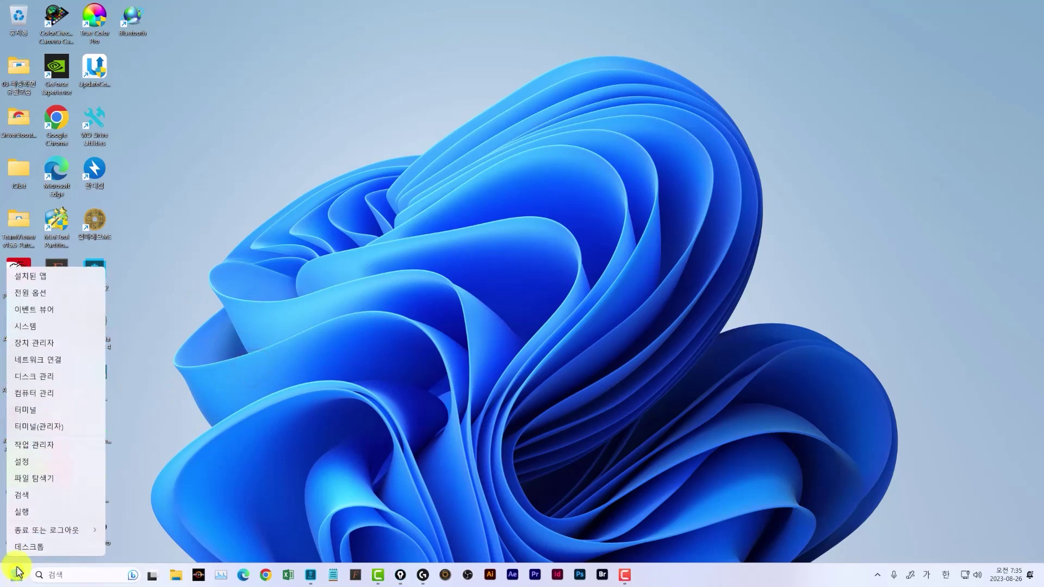
left_click(38, 376)
left_click_drag(665, 546, 669, 548)
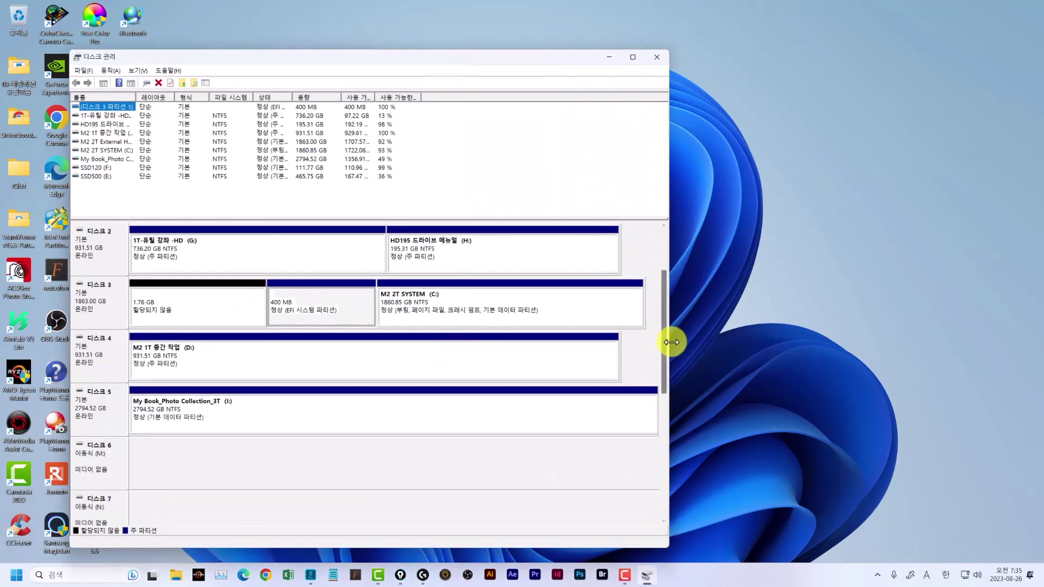
left_click_drag(665, 342, 672, 475)
scroll(669, 443, "up", 1)
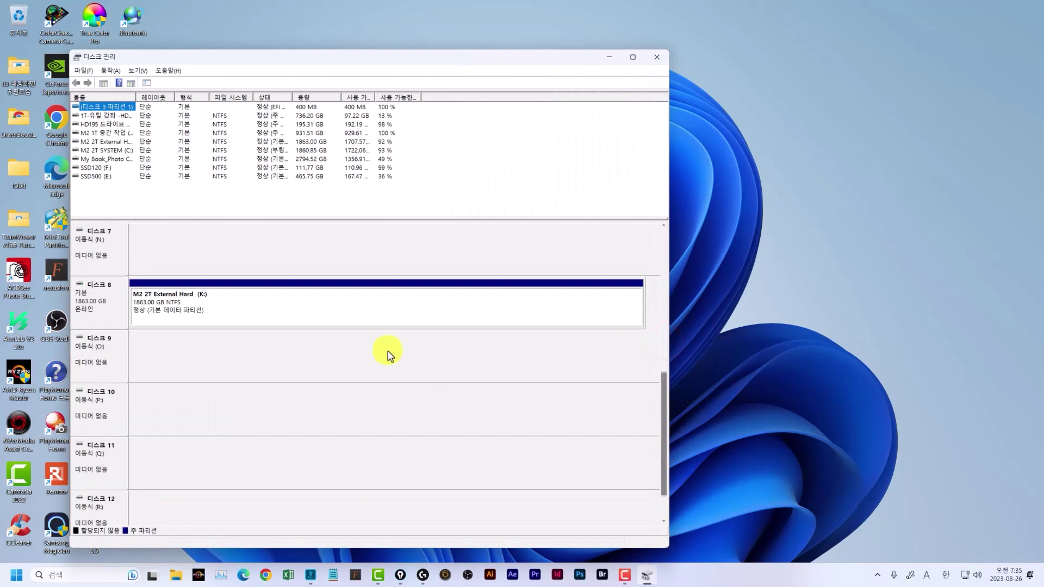
left_click(338, 309)
scroll(657, 396, "up", 5)
left_click(657, 57)
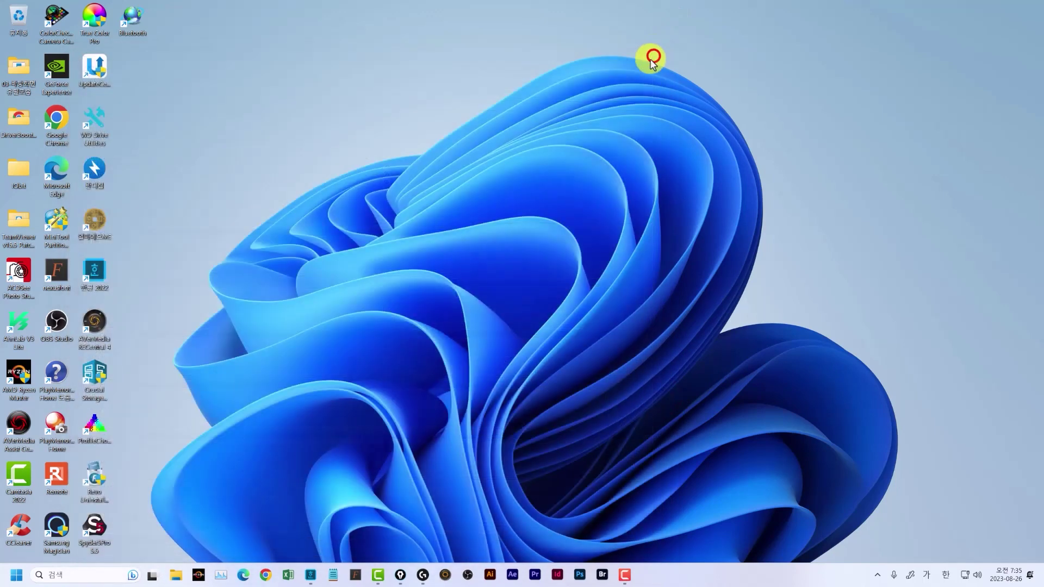
left_click(395, 274)
Step: Open the M2 2T External Hard (K:) drive in File Explorer, inspect the WindowsImageBackup folder and close the window
left_click(176, 575)
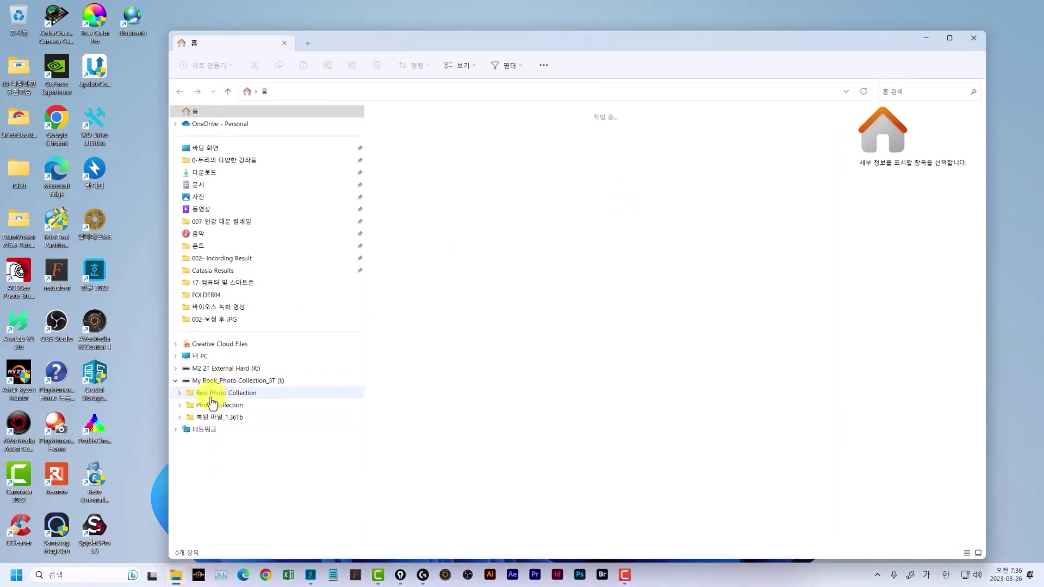
left_click(230, 370)
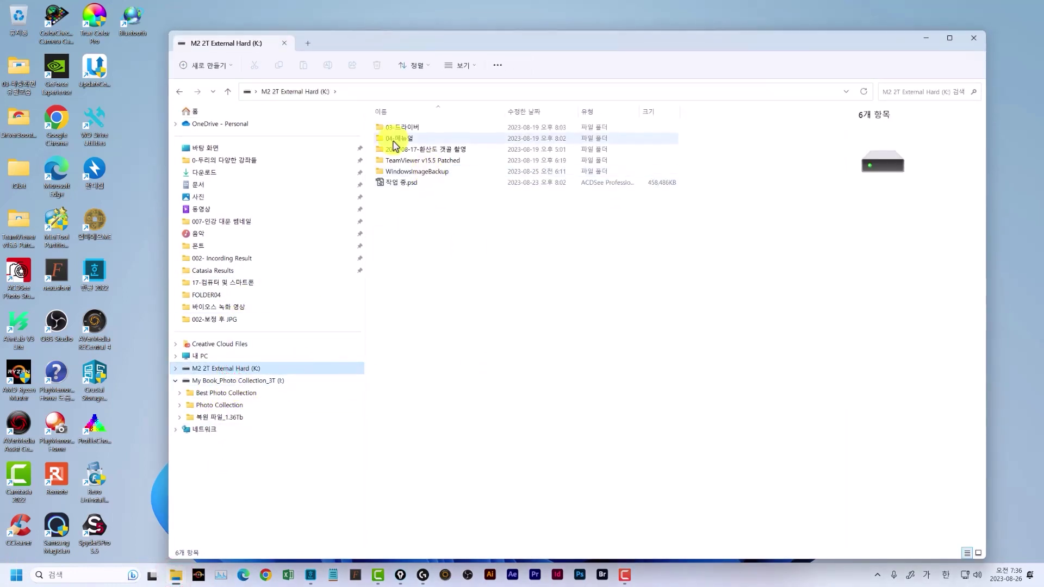
left_click(407, 171)
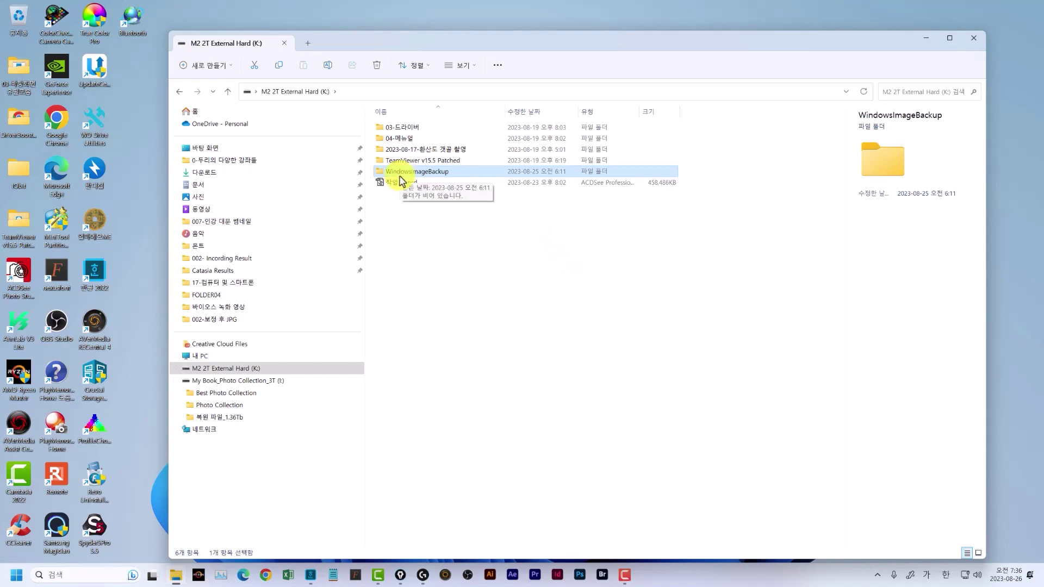
left_click(973, 37)
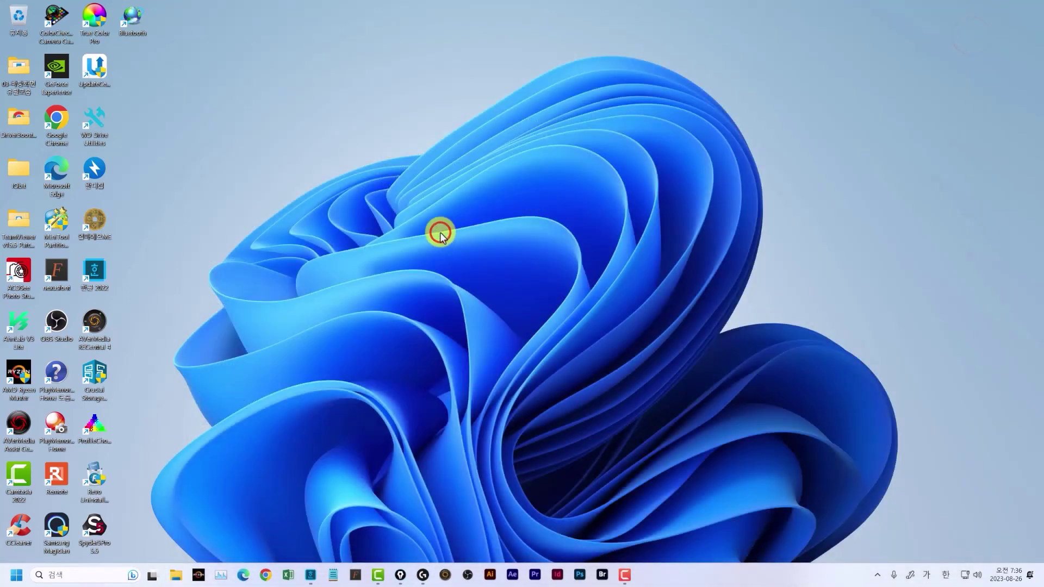
Step: Browse the Program Files folder on the M2 2T SYSTEM (C:) drive in File Explorer and return to the 내 PC drive overview
left_click(176, 576)
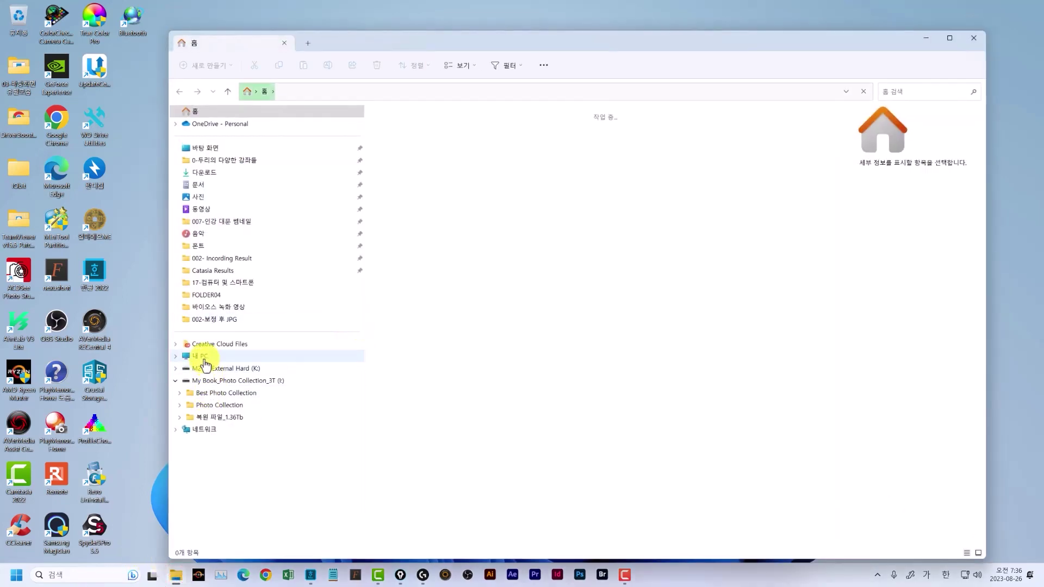
left_click(205, 360)
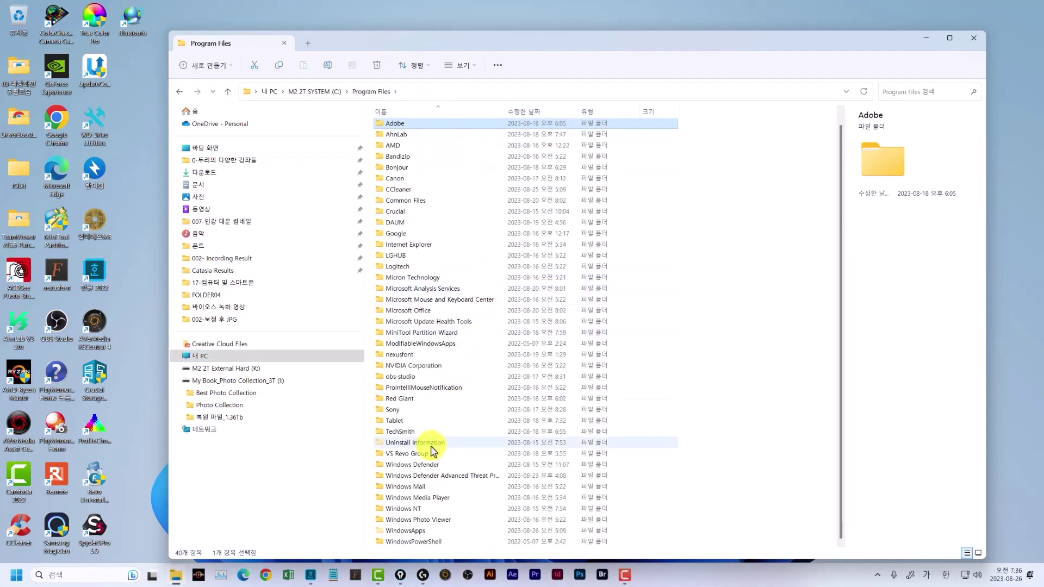
scroll(426, 375, "up", 1)
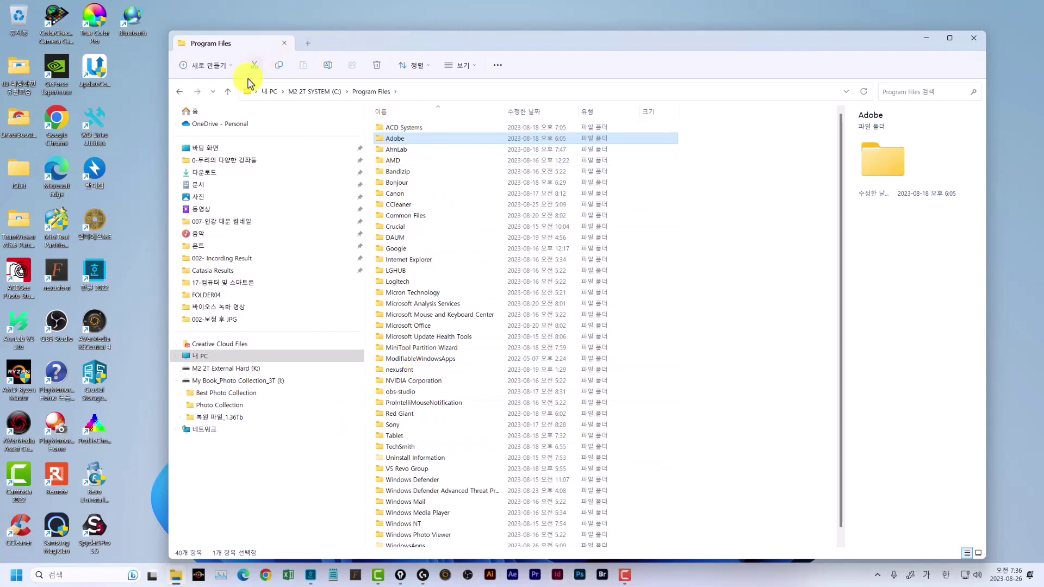
left_click(228, 91)
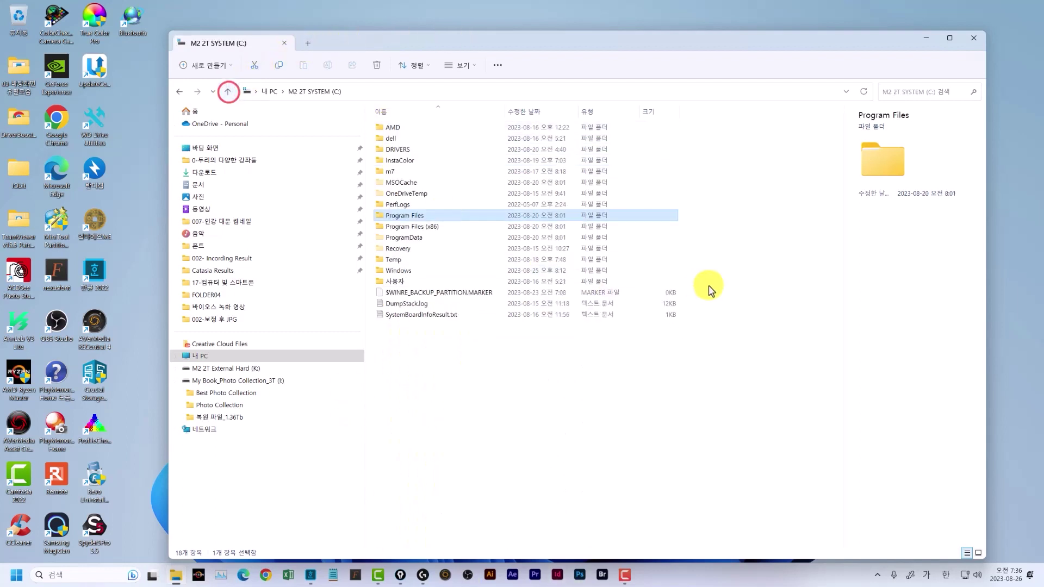
left_click(227, 92)
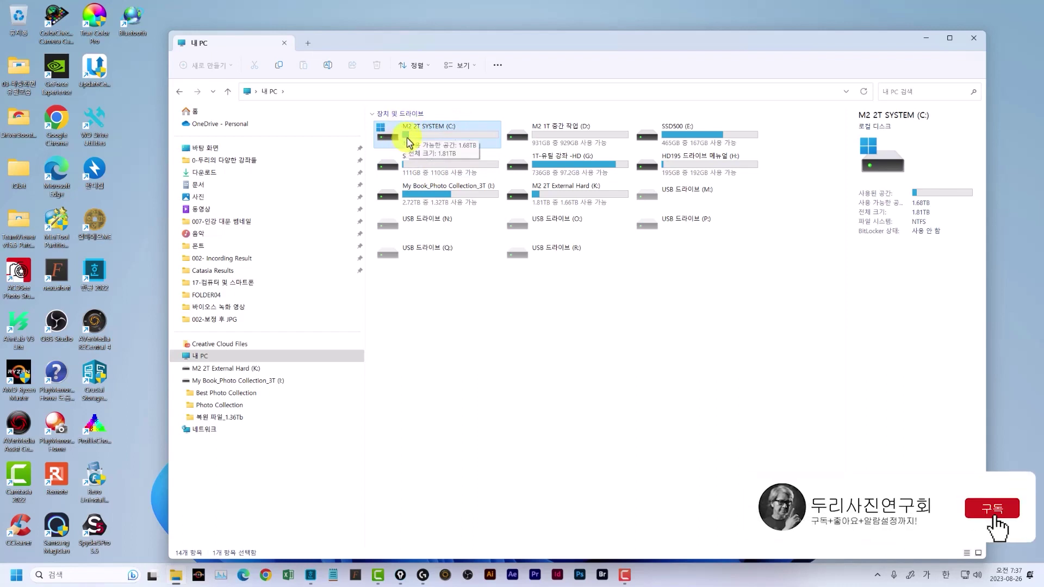
Step: Check the used space in the properties of the M2 2T SYSTEM (C:) drive and close File Explorer
right_click(436, 133)
left_click(474, 284)
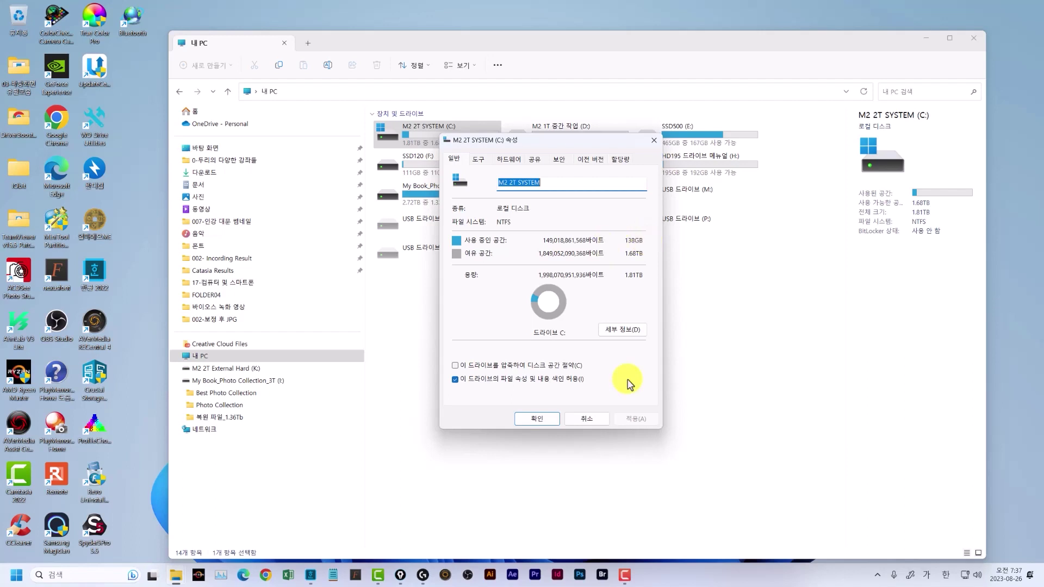
left_click(591, 419)
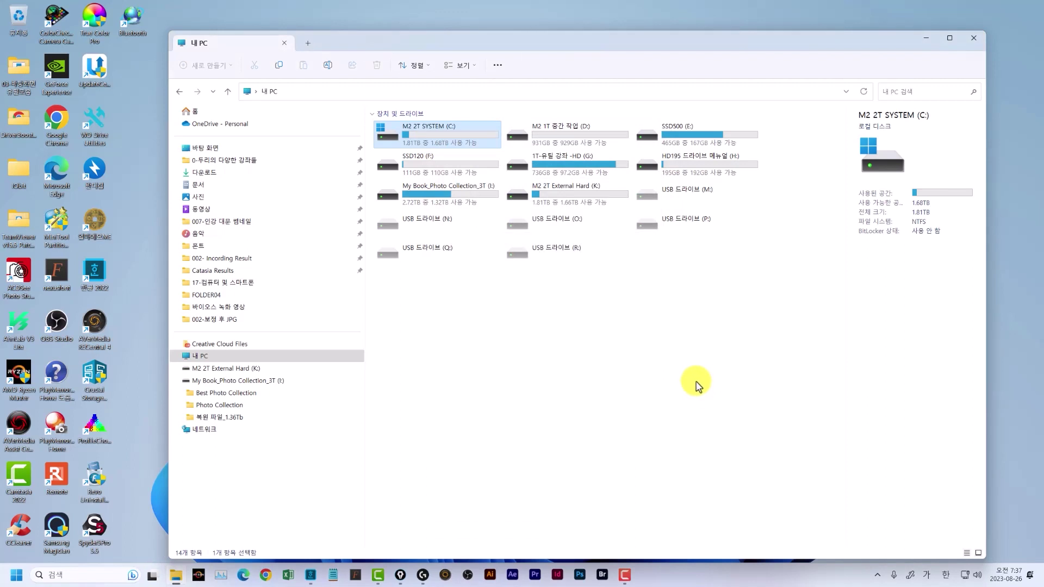
left_click(977, 36)
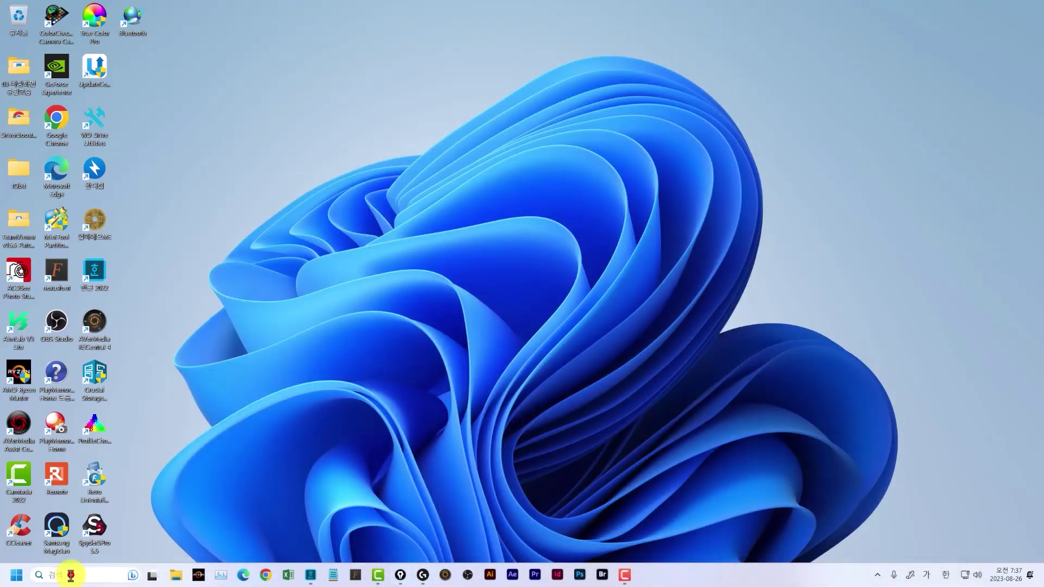
Step: Search for "제어판", open the Control Panel and go to 백업 및 복원(Windows 7) under 시스템 및 보안
left_click(70, 574)
type("제")
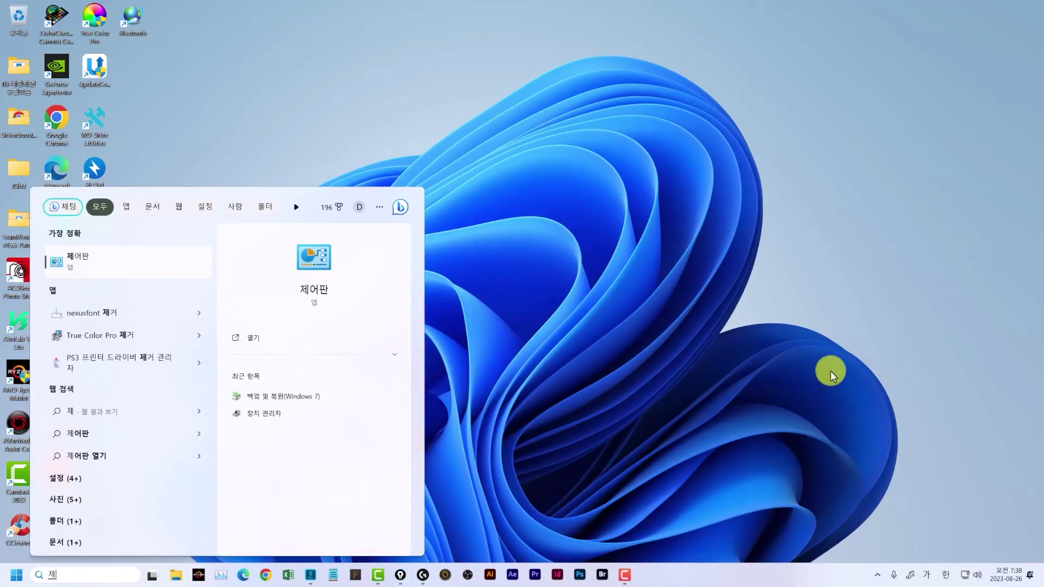
type("어판")
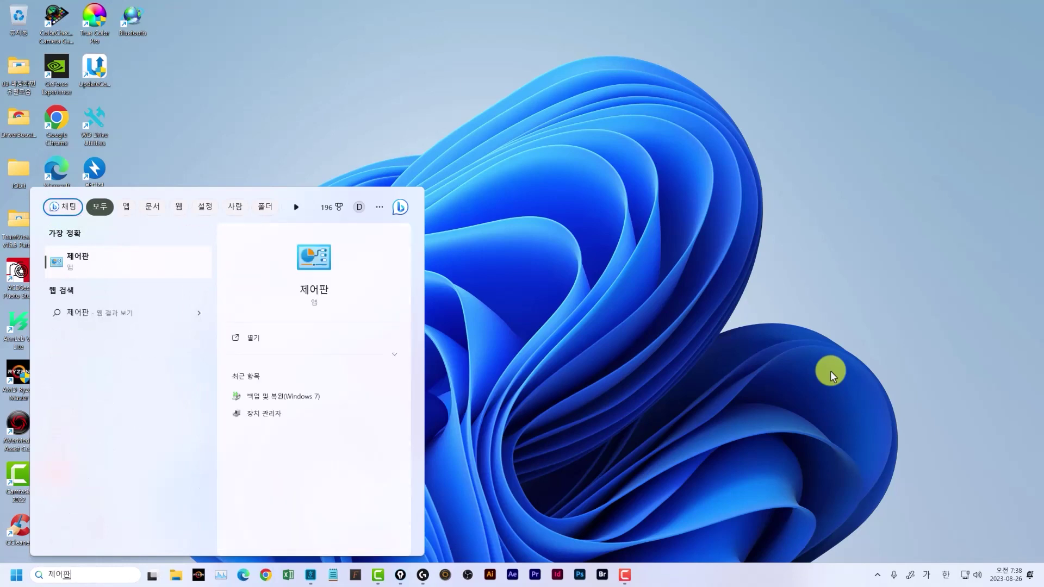
left_click(78, 258)
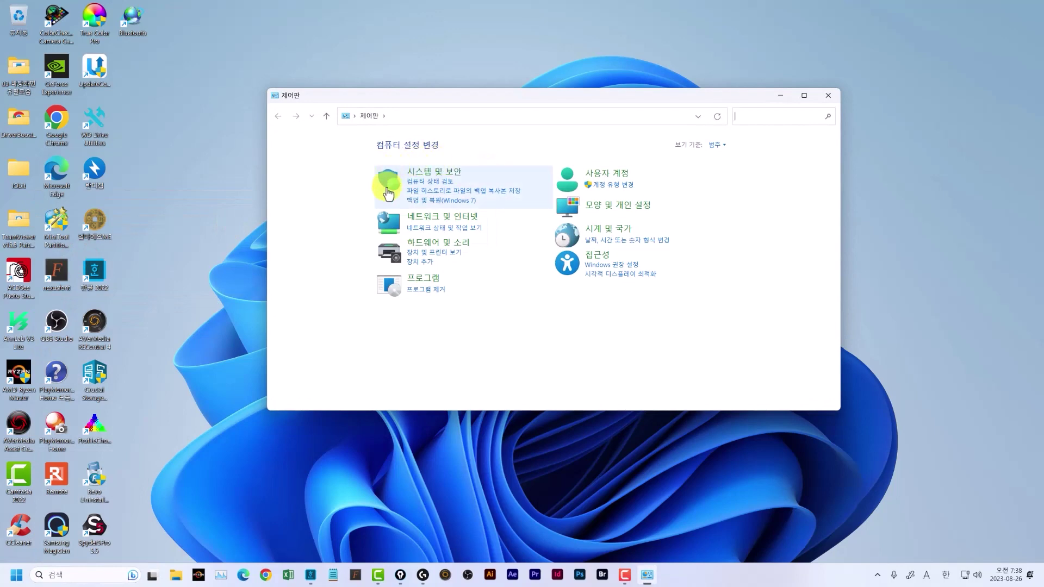
left_click(451, 177)
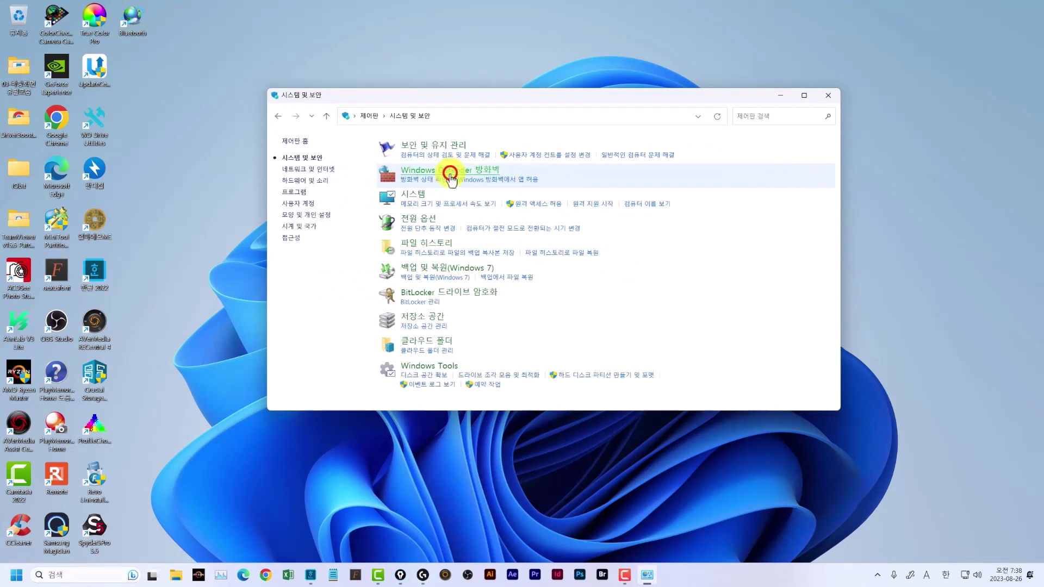
left_click(475, 272)
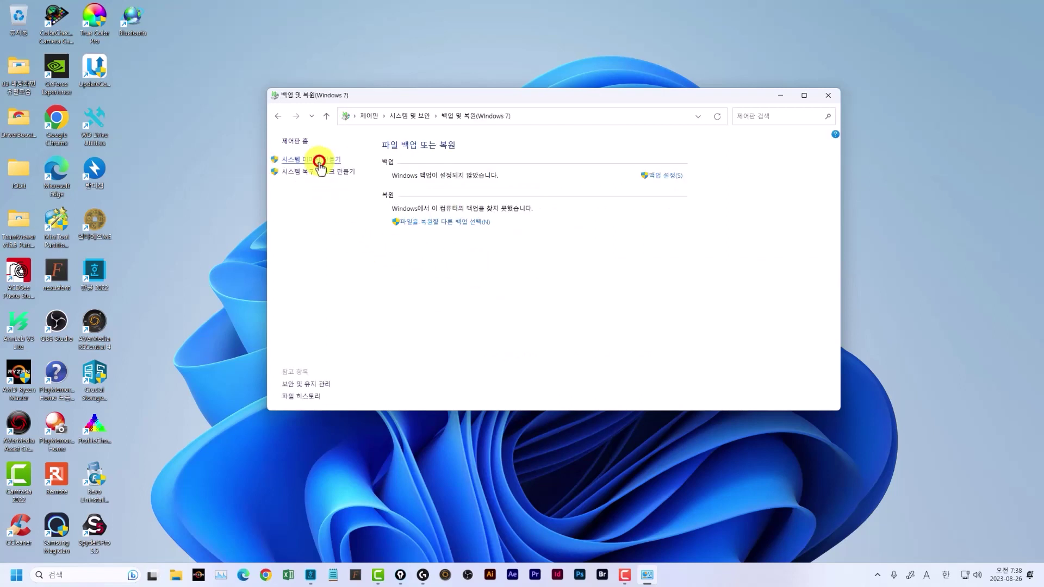
Step: Start creating a system image and choose the M2 2T External Hard (K:) hard disk as the backup location
left_click(319, 161)
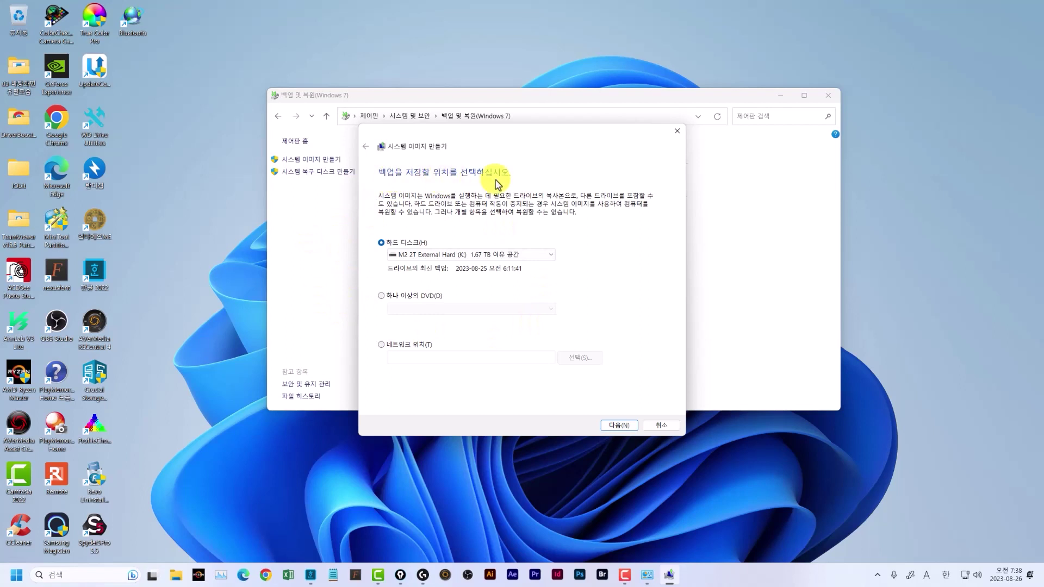
left_click(527, 255)
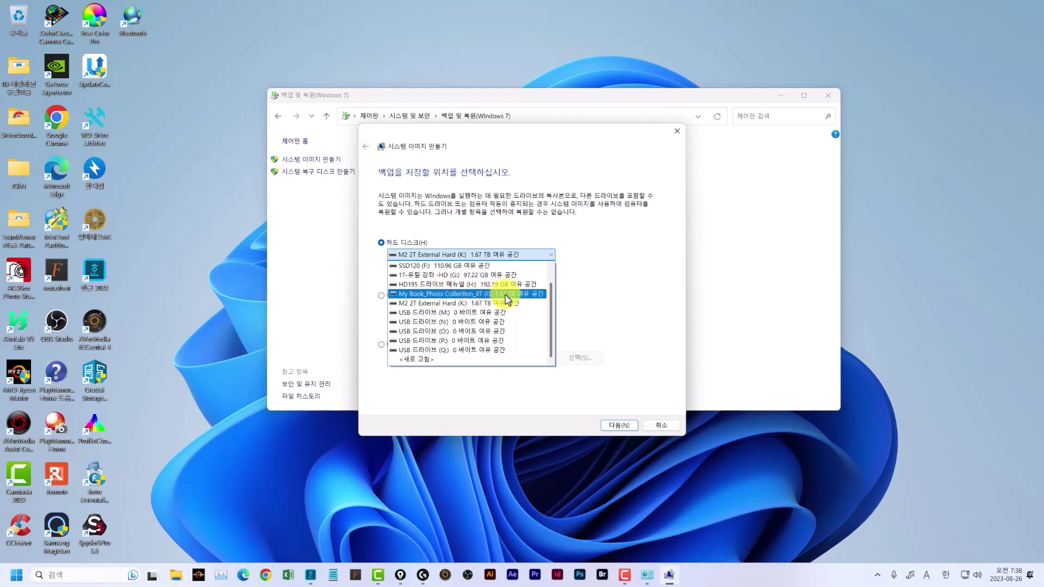
left_click(447, 305)
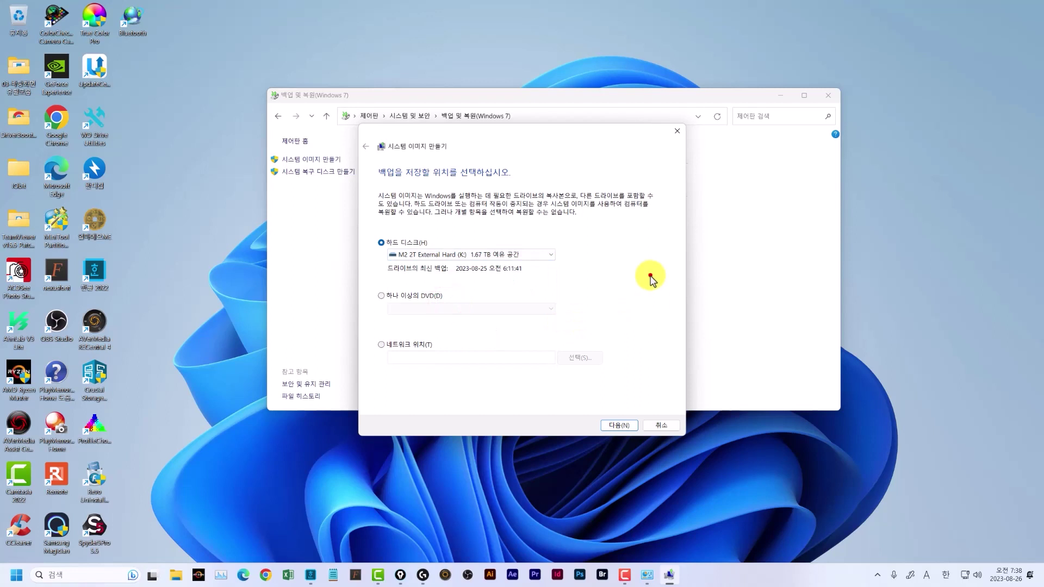
left_click(620, 425)
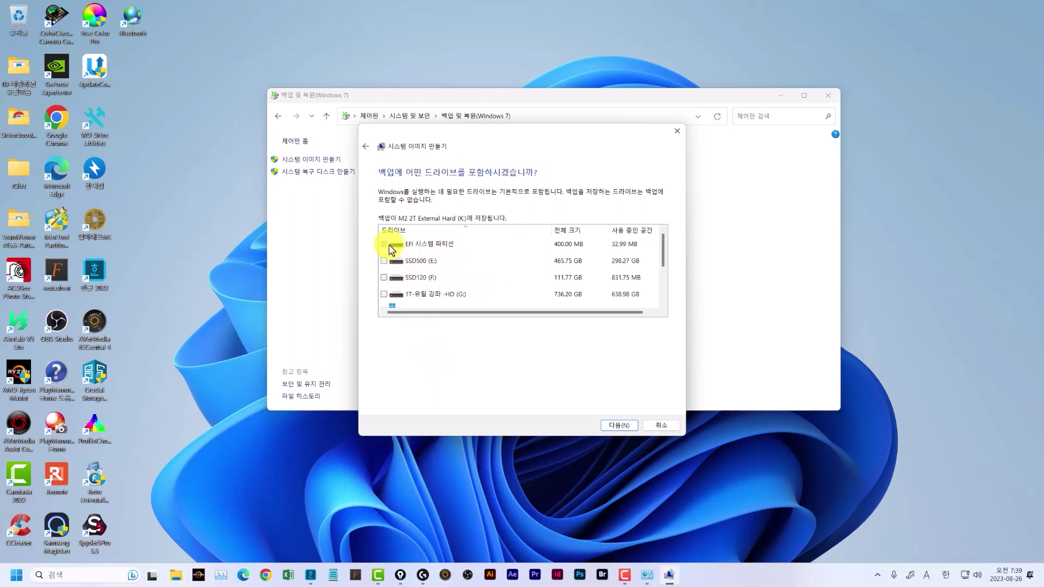
Step: Review the drives included in the system image and the backup confirmation page, then cancel the wizard and close the Control Panel
scroll(478, 275, "down", 1)
left_click(386, 262)
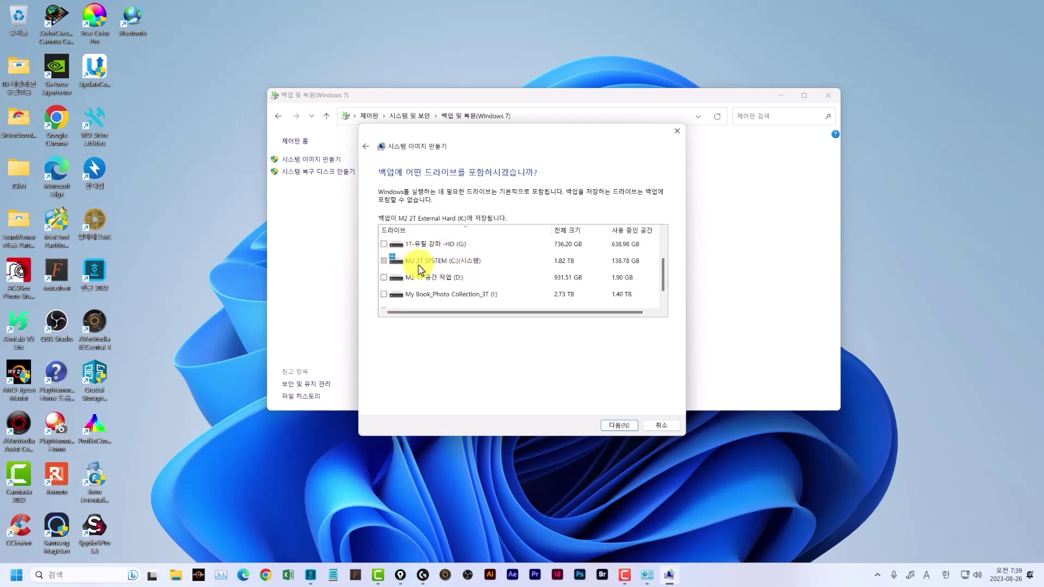
scroll(442, 267, "up", 1)
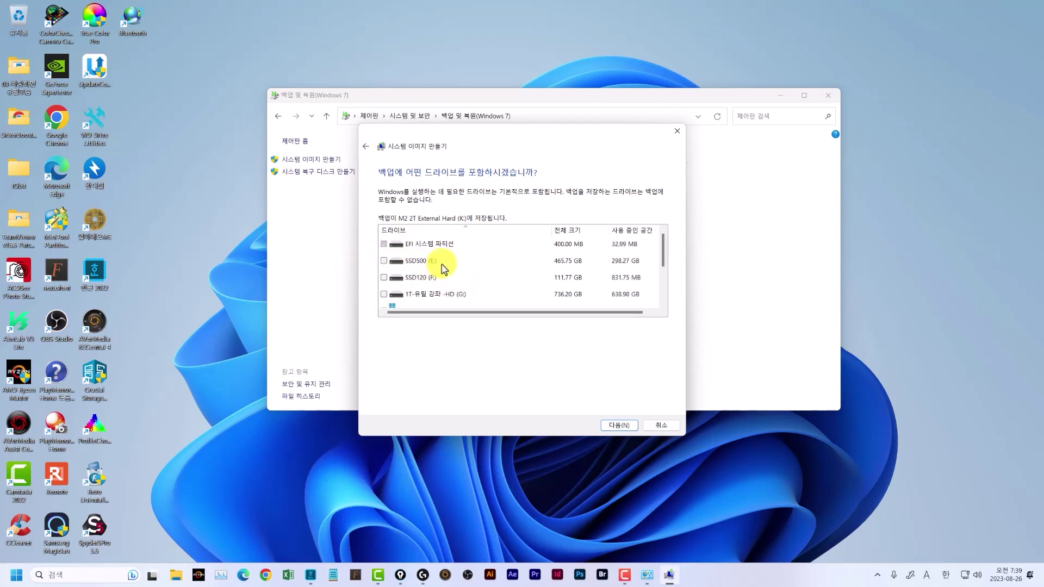
scroll(468, 263, "down", 1)
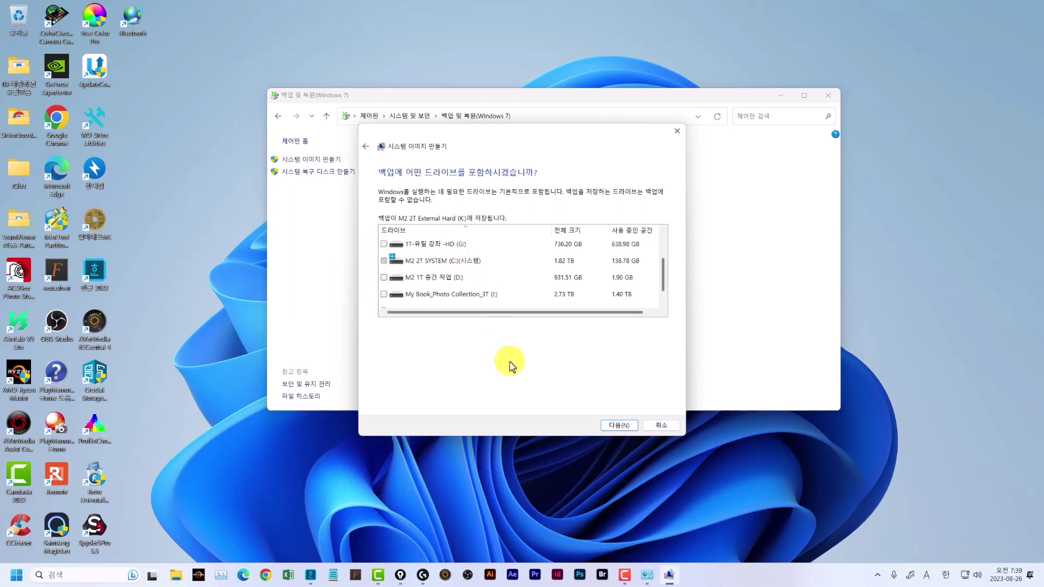
left_click(622, 426)
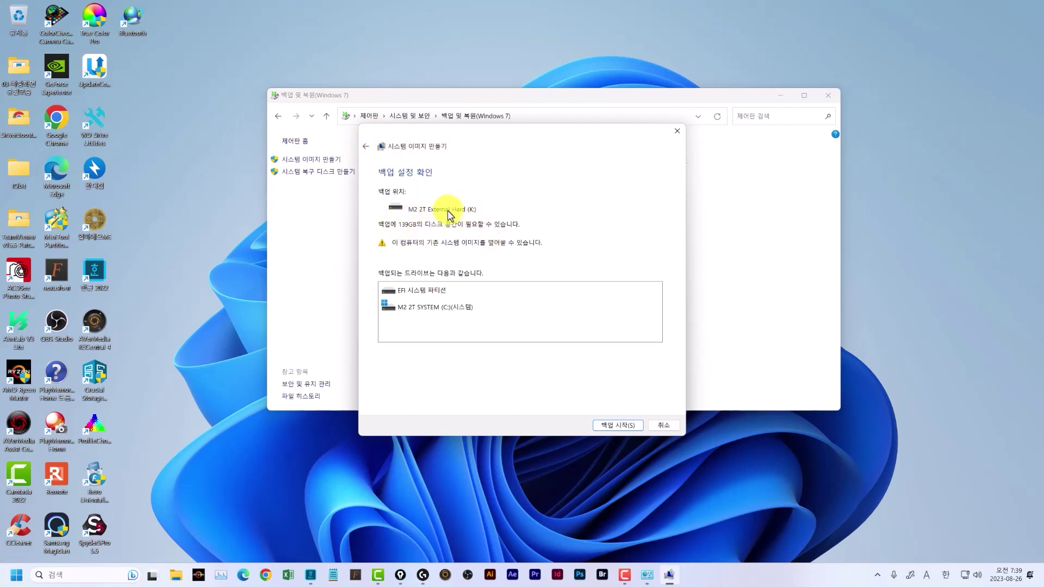
left_click(663, 430)
left_click(819, 97)
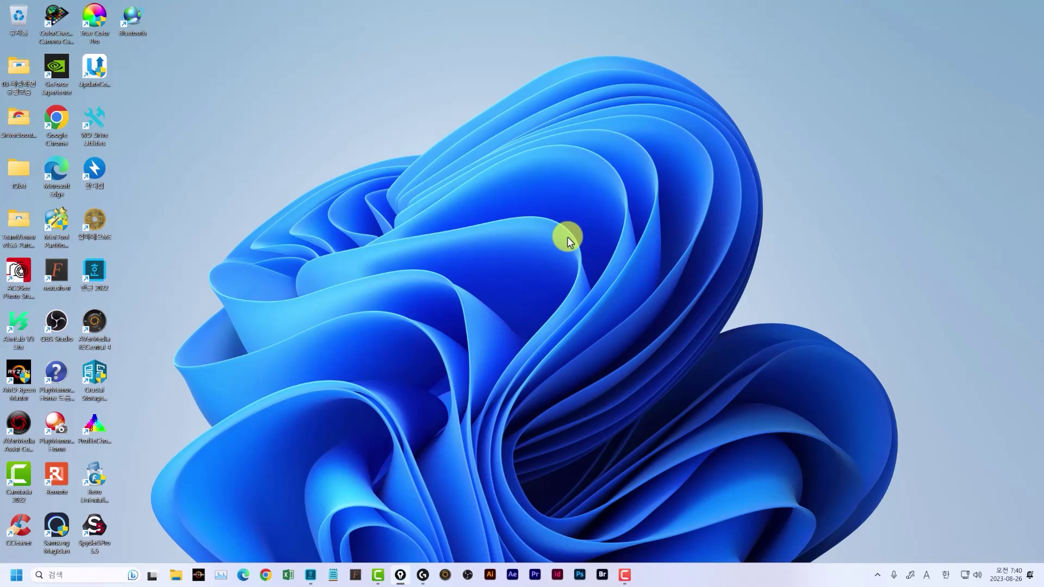
Step: Search Windows for "복원" and open 복원 지점 만들기
left_click(55, 575)
left_click(642, 375)
left_click(90, 578)
type("보")
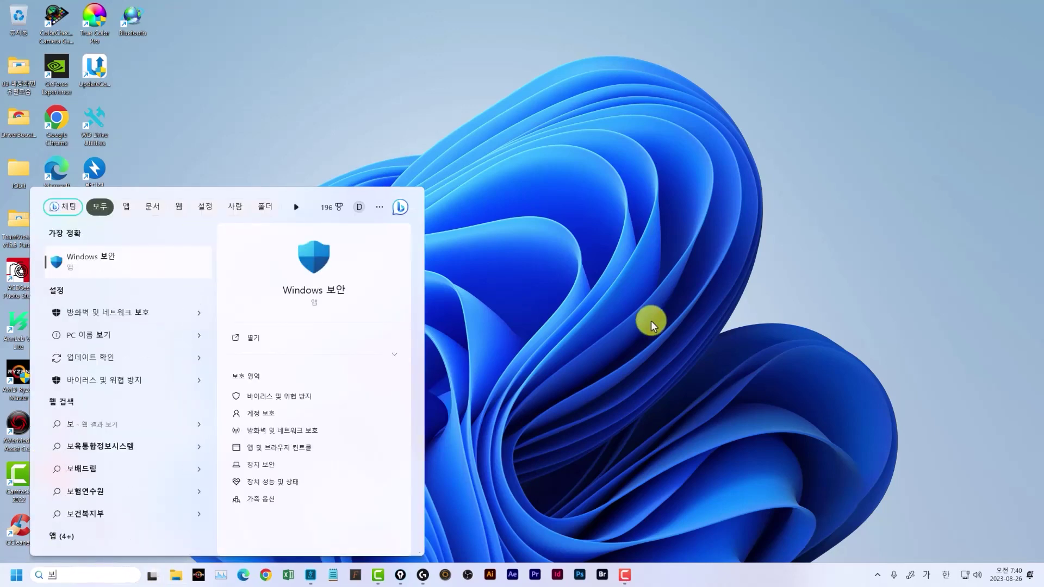
type("ㄱ원")
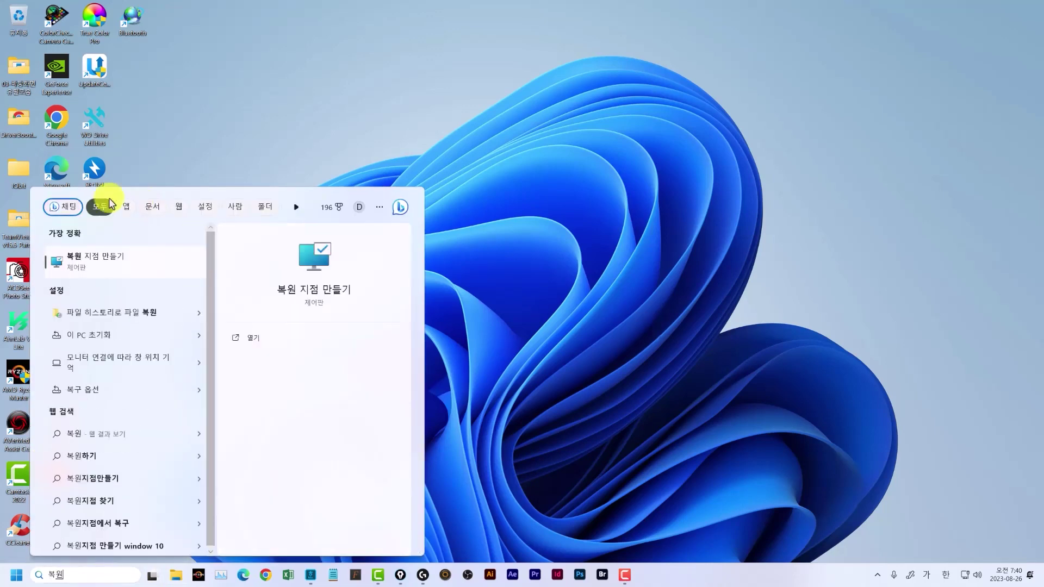
left_click(89, 264)
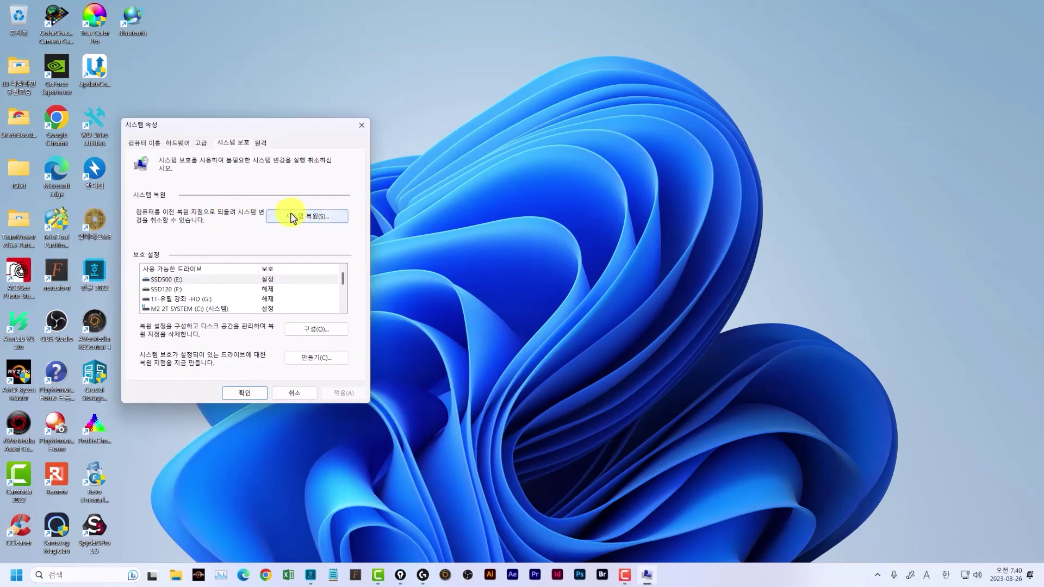
Step: Look through the System Restore wizard without restoring anything, then close it and the System Properties dialog
left_click(308, 217)
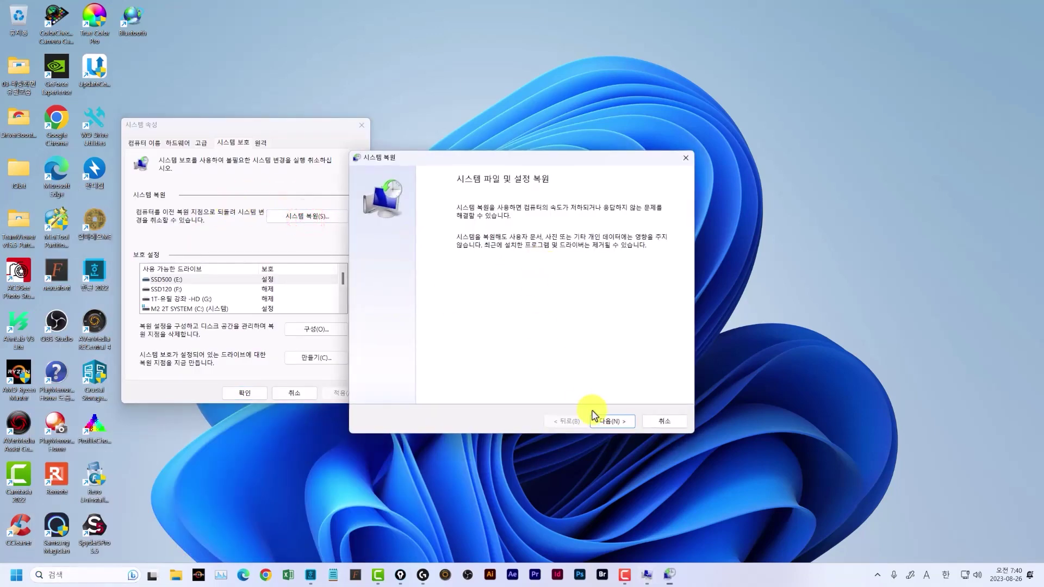
left_click(615, 422)
left_click(685, 158)
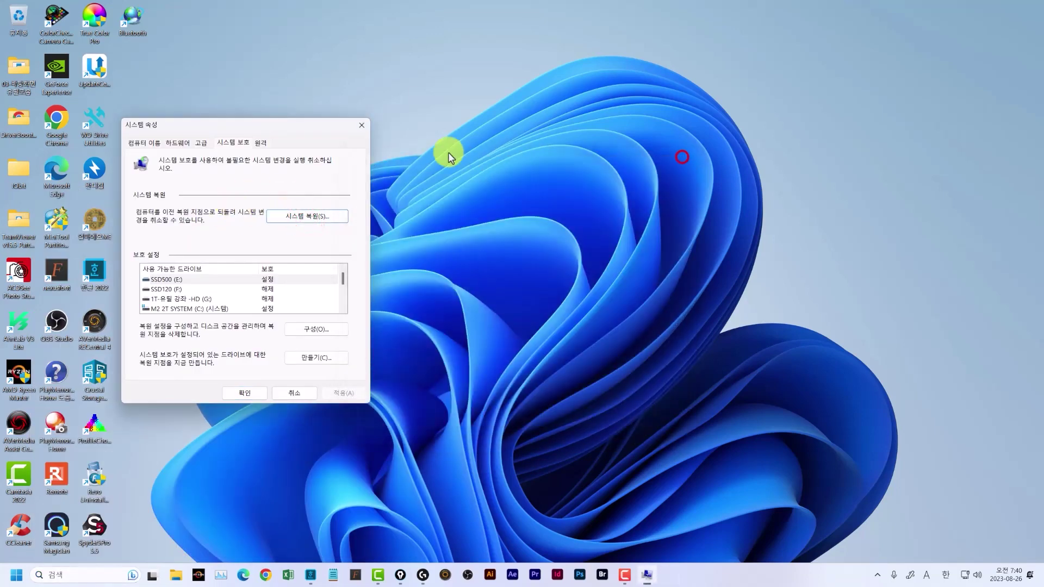
key("Escape")
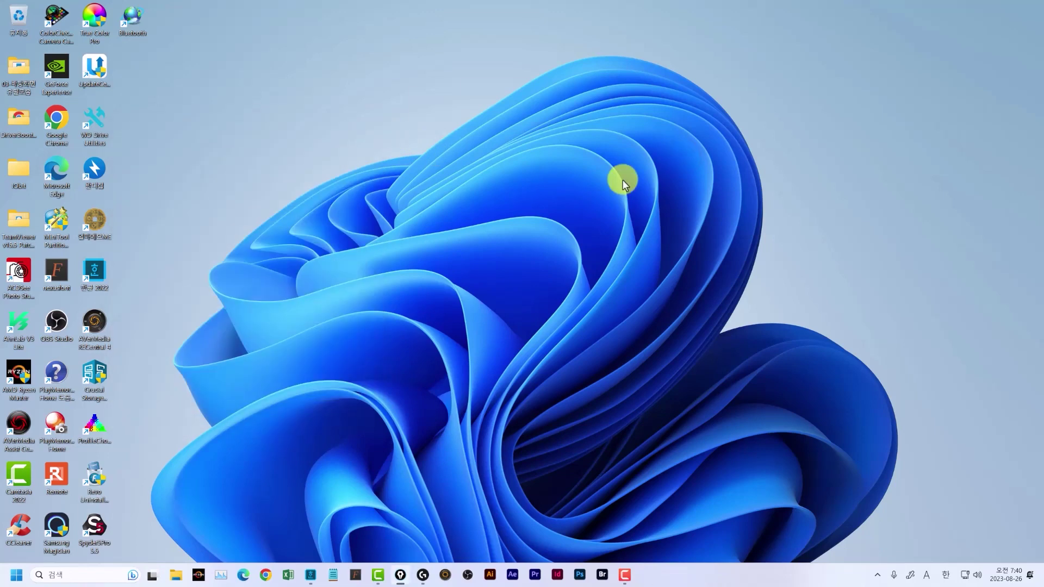